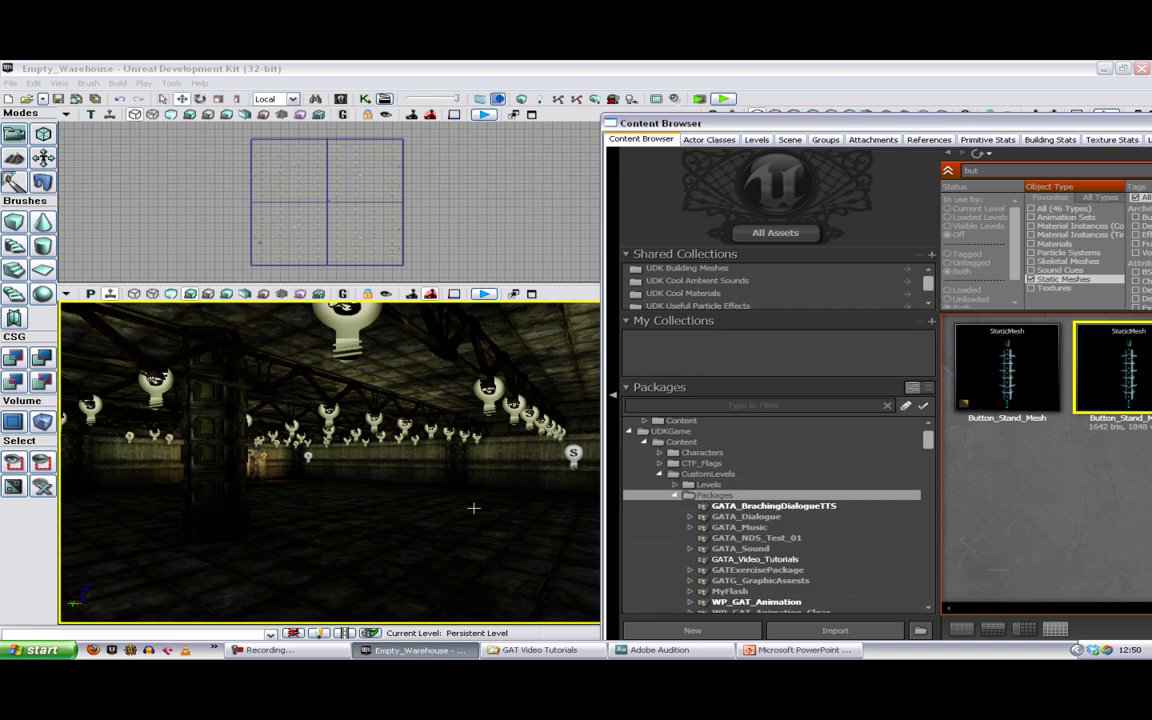
pyautogui.moveTo(445, 522); pyautogui.dragTo(245, 522)
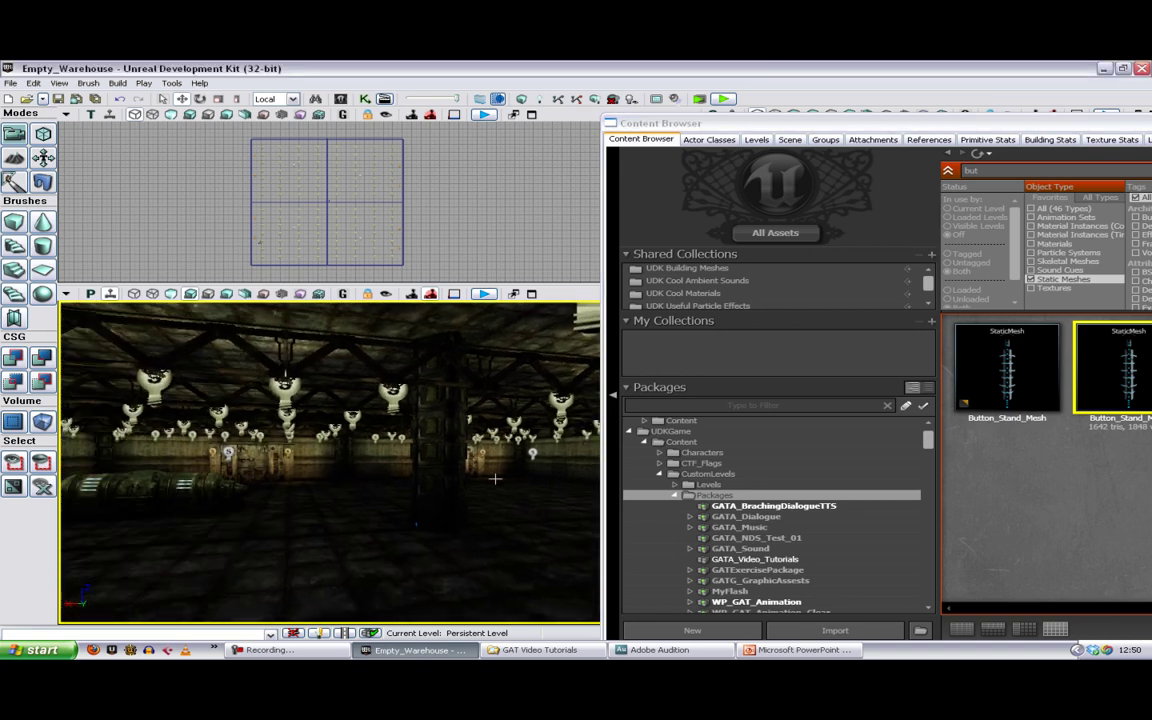
pyautogui.moveTo(510, 565); pyautogui.dragTo(449, 540)
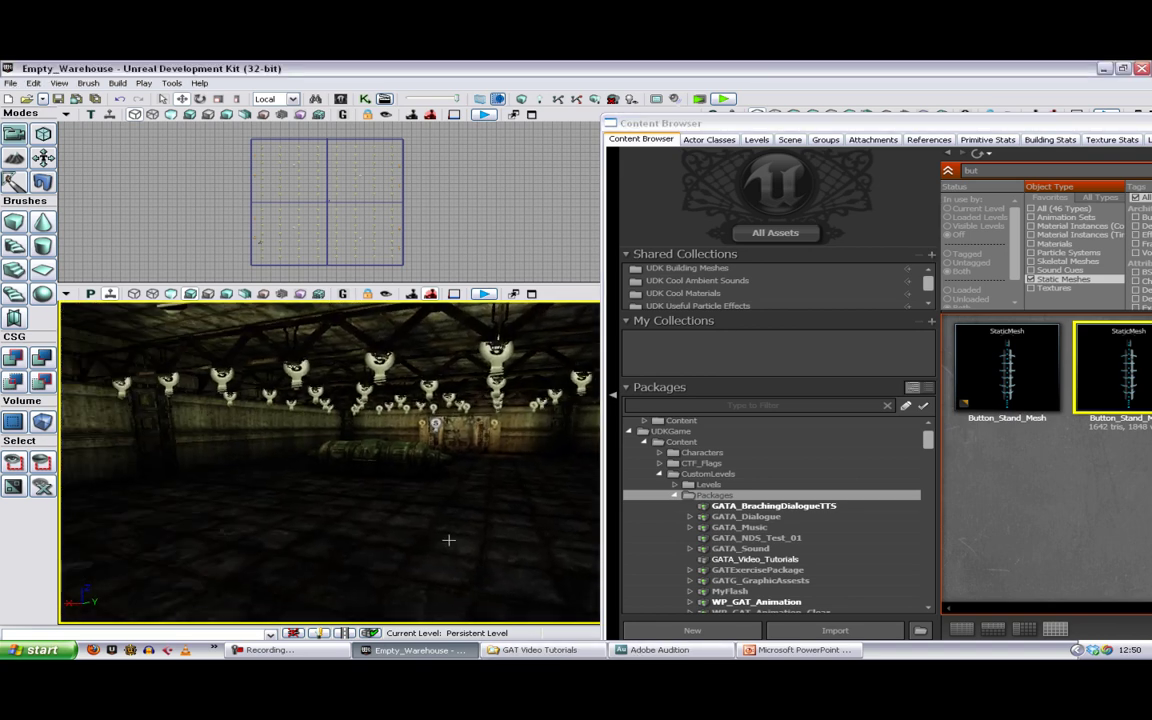
# - Switch to Adobe Audition and preview SPOOKY_metal_04.wav, SPOOKY_metal_05.wav and SPOOKY_metal_hi_02.wav from the SPOOKY folder
pyautogui.click(652, 650)
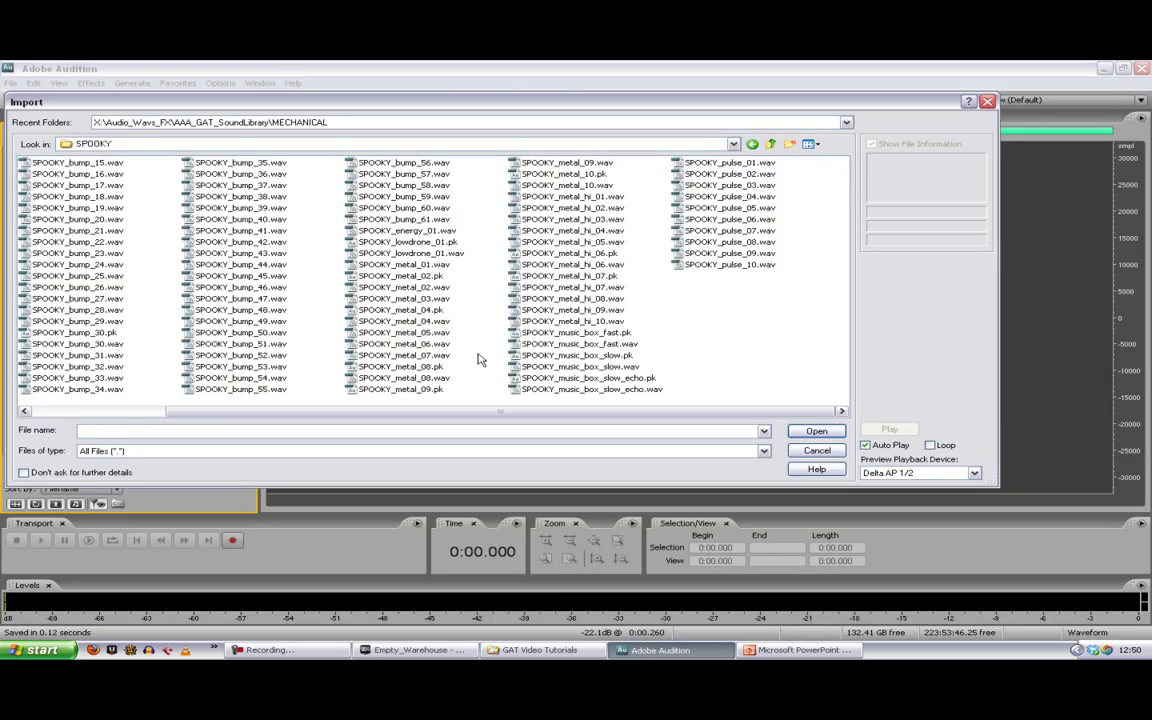
pyautogui.click(419, 322)
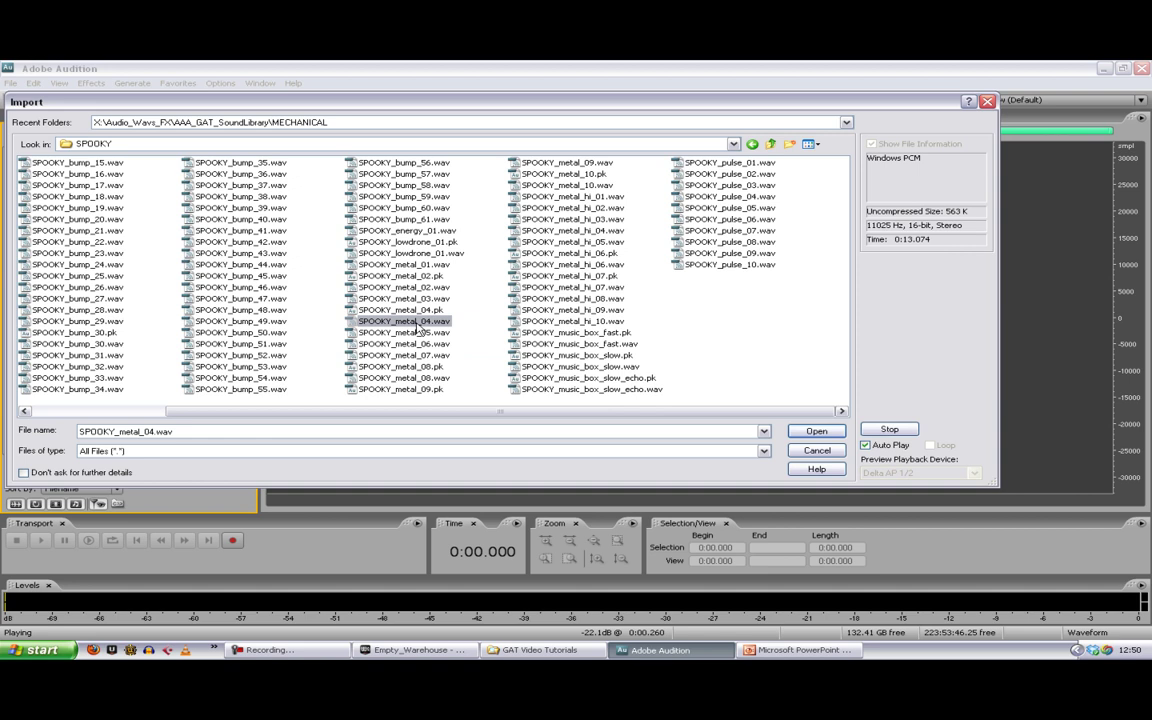
pyautogui.click(405, 334)
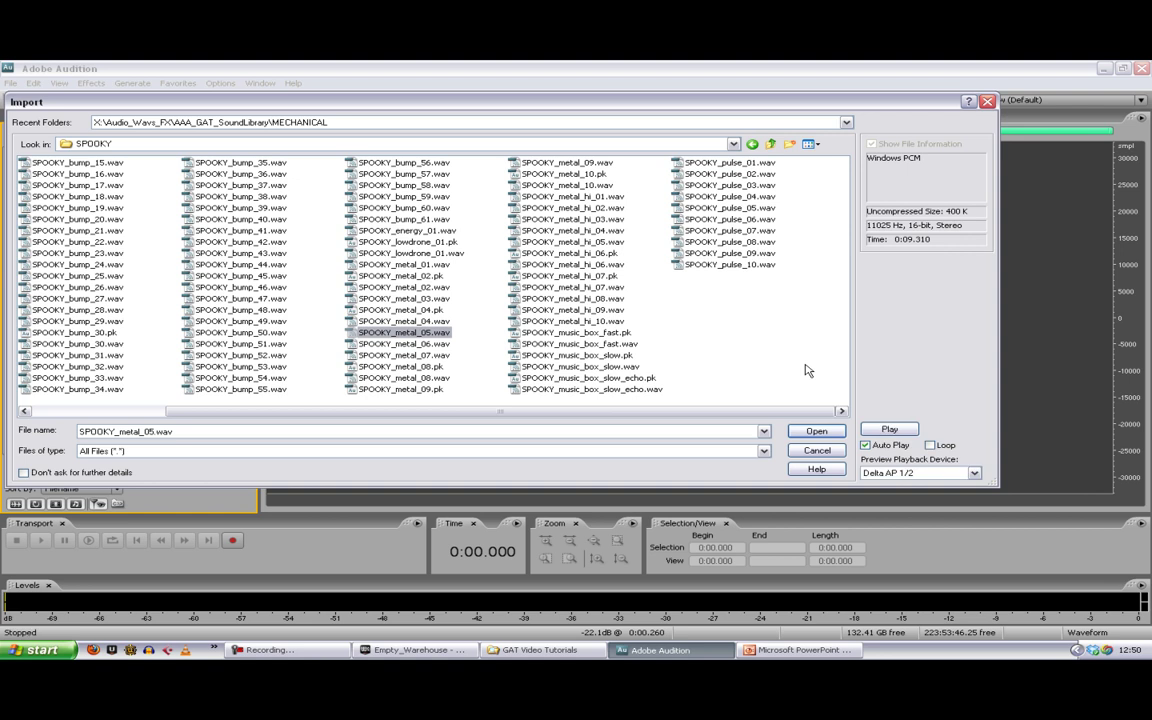
pyautogui.click(593, 208)
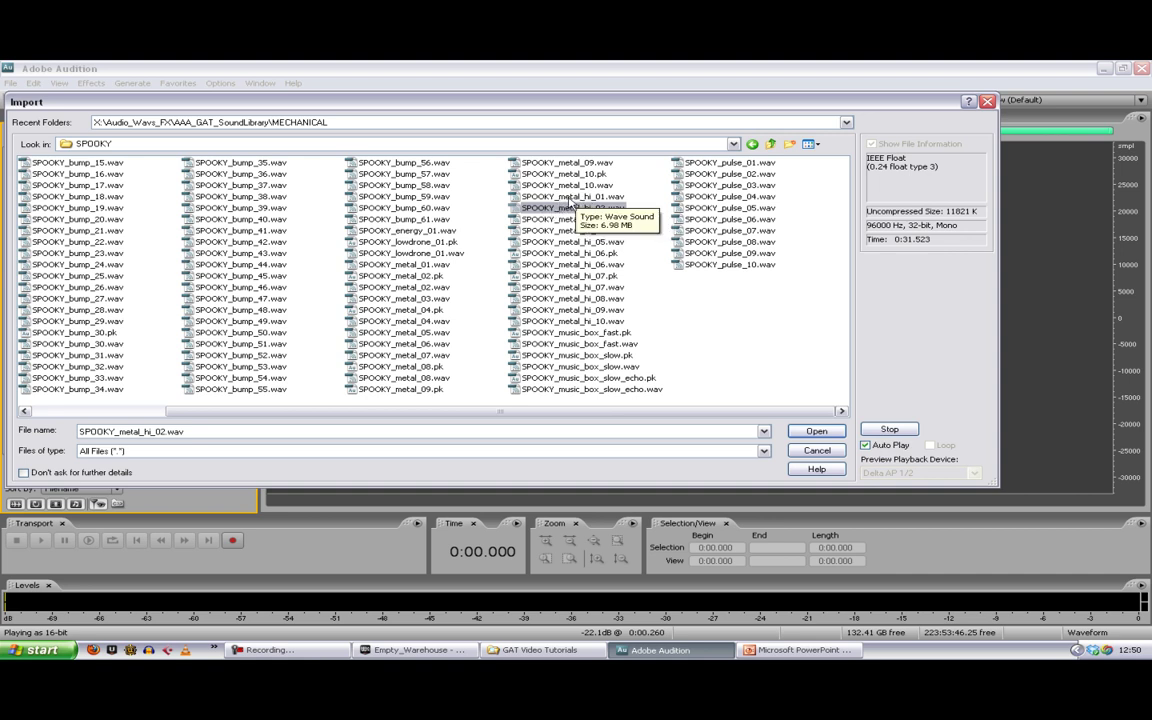
# - Preview and import SPOOKY_metal_hi_01.wav, and open its waveform for editing
pyautogui.click(570, 198)
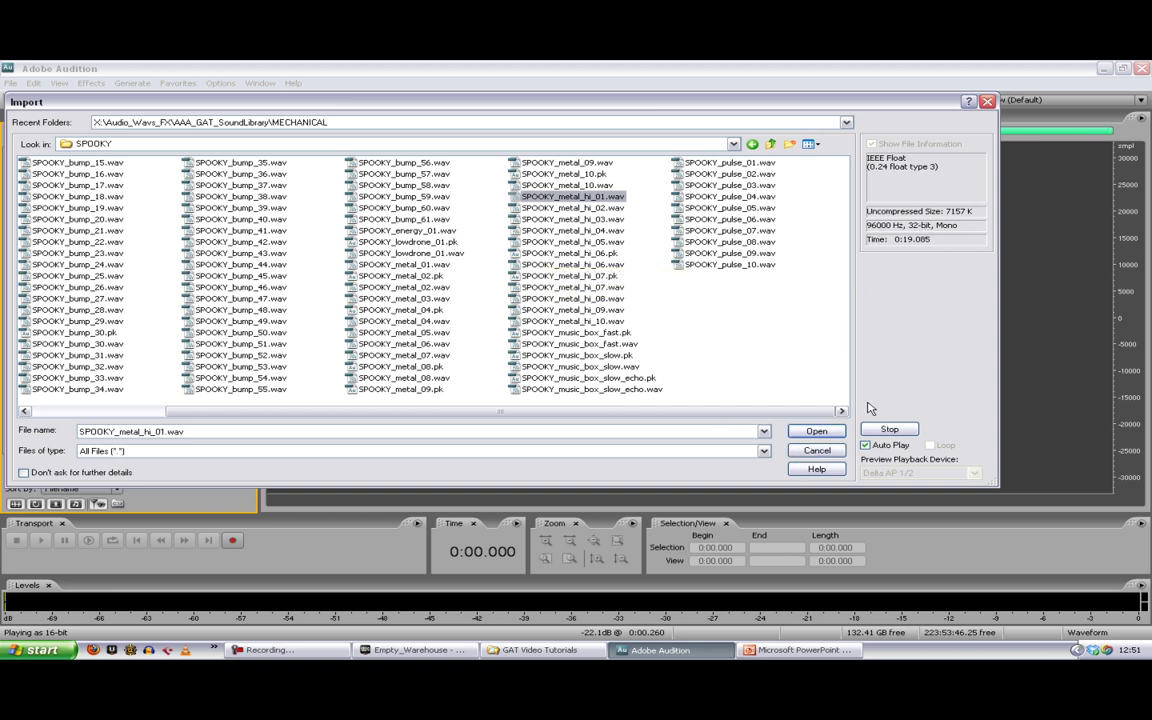
pyautogui.click(817, 431)
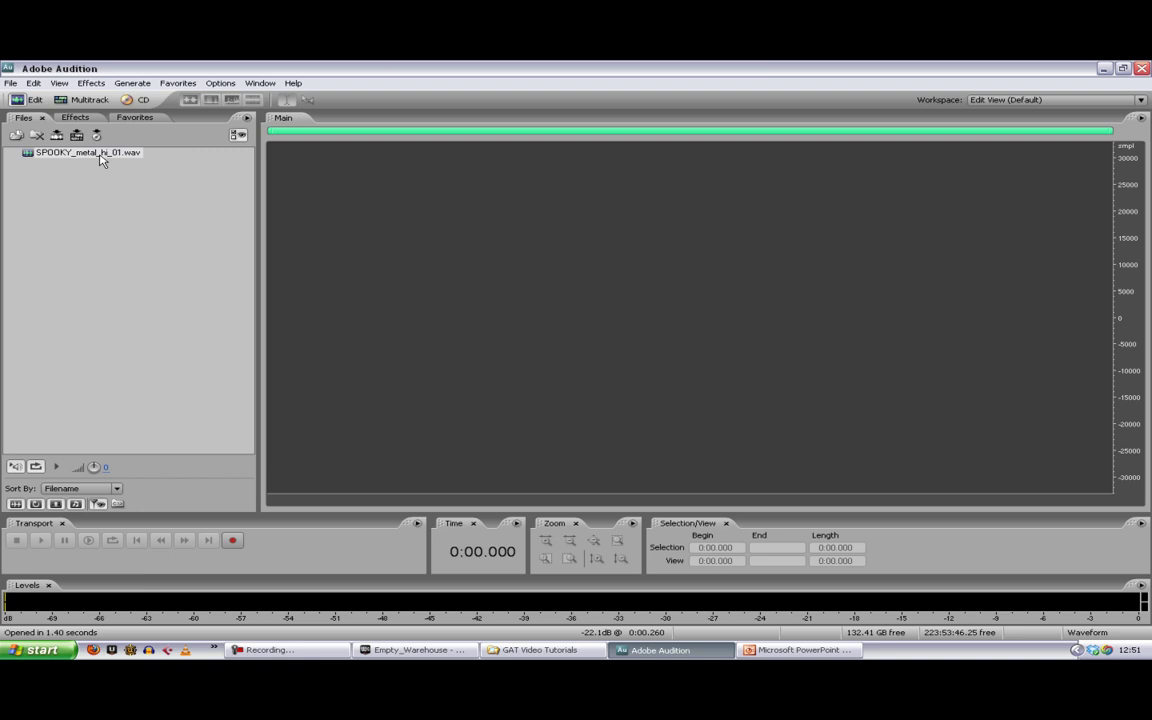
pyautogui.doubleClick(99, 154)
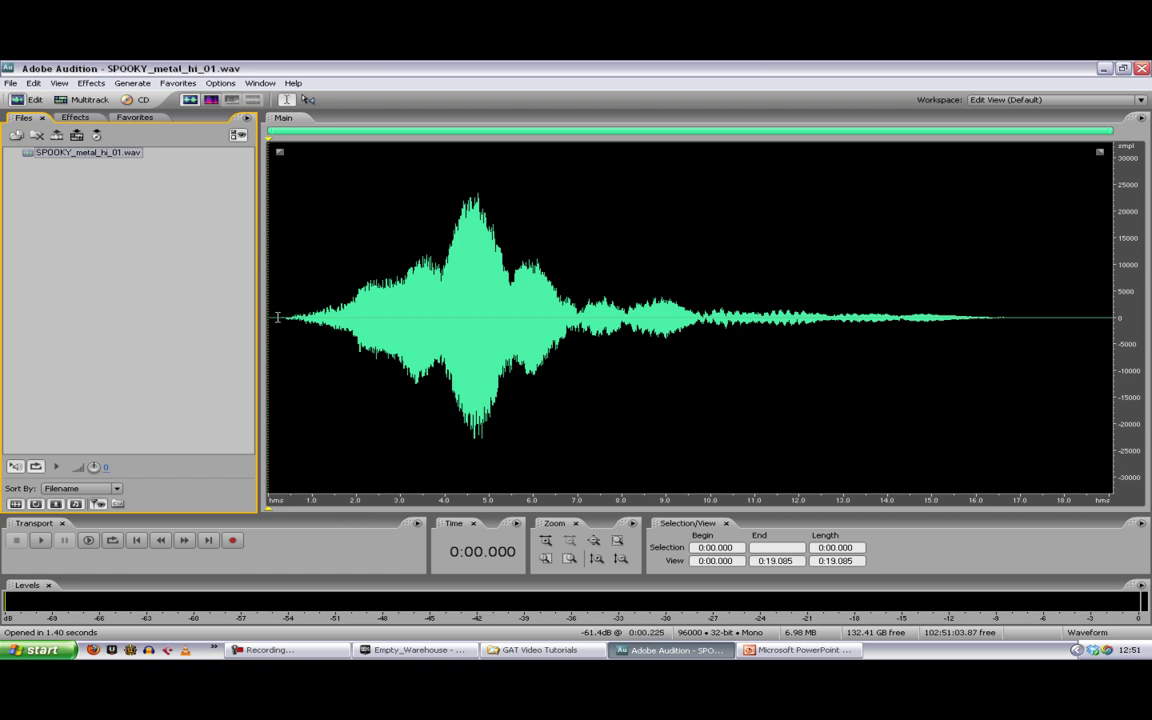
# - Delete about the first 0.3 s and the silent tail of the waveform, leaving about 17 s of sound
pyautogui.moveTo(284, 280); pyautogui.dragTo(230, 330)
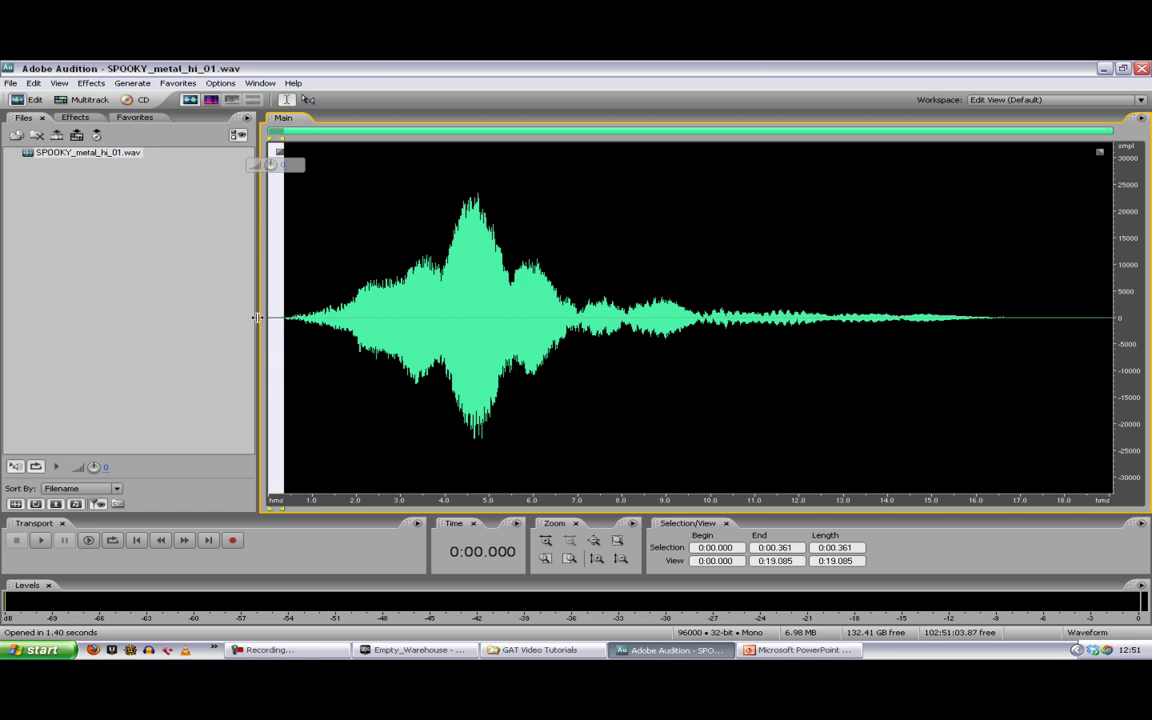
pyautogui.click(273, 316)
pyautogui.moveTo(281, 312); pyautogui.dragTo(234, 322)
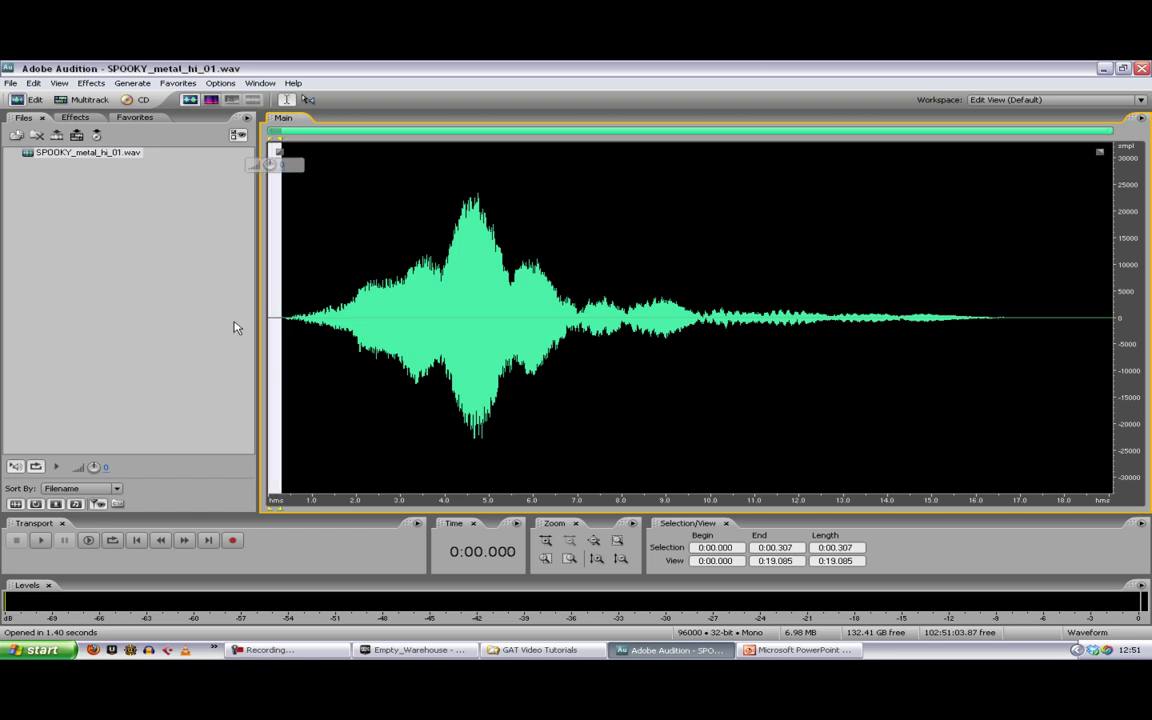
pyautogui.press('Delete')
pyautogui.moveTo(1034, 319); pyautogui.dragTo(1148, 335)
pyautogui.press('Delete')
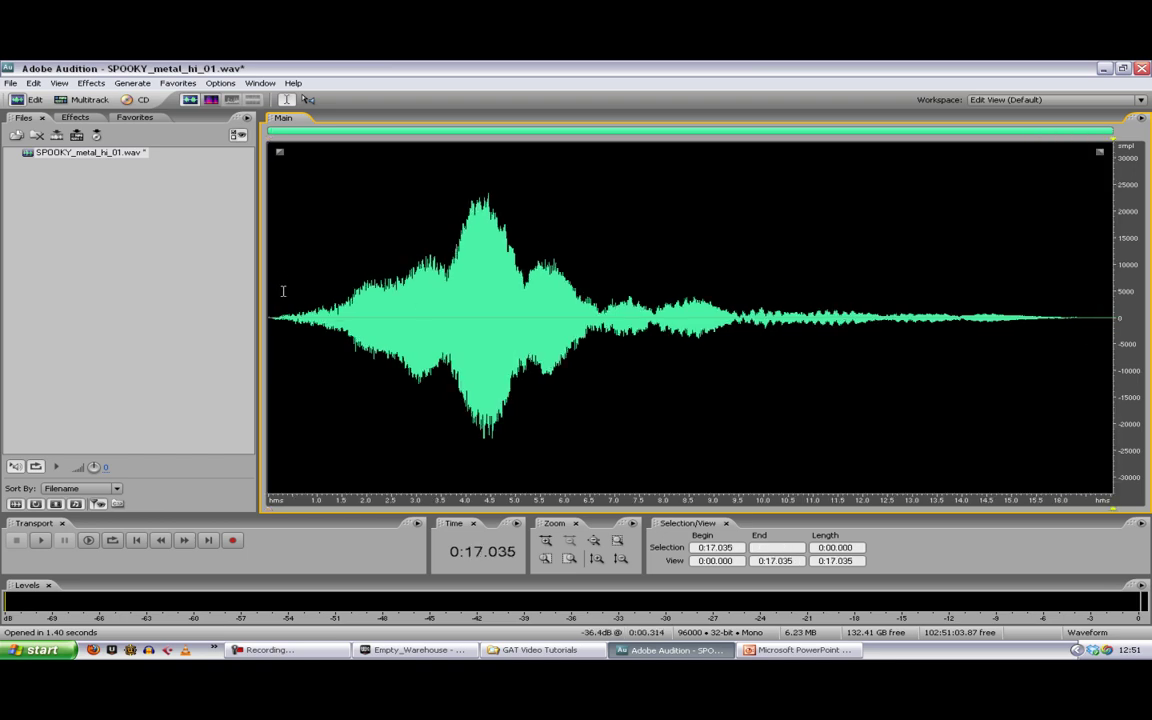
# - Convert the trimmed sound's sample type to 22050 Hz, mono, 16-bit
pyautogui.press('F11')
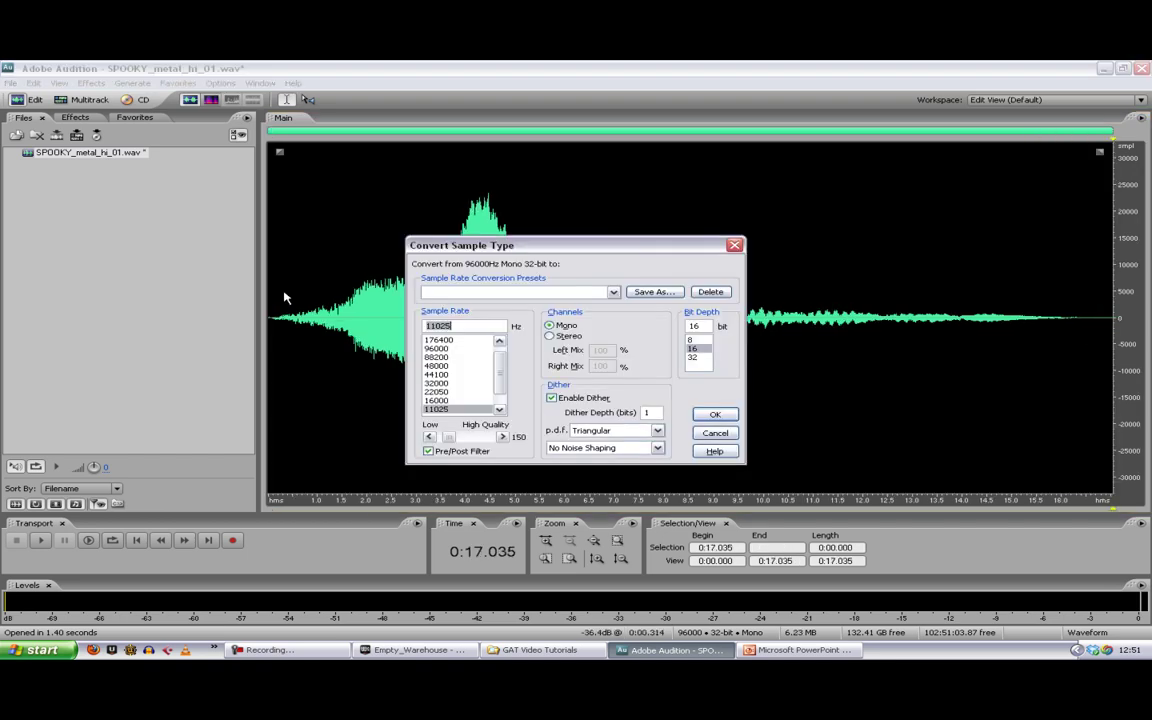
pyautogui.click(436, 391)
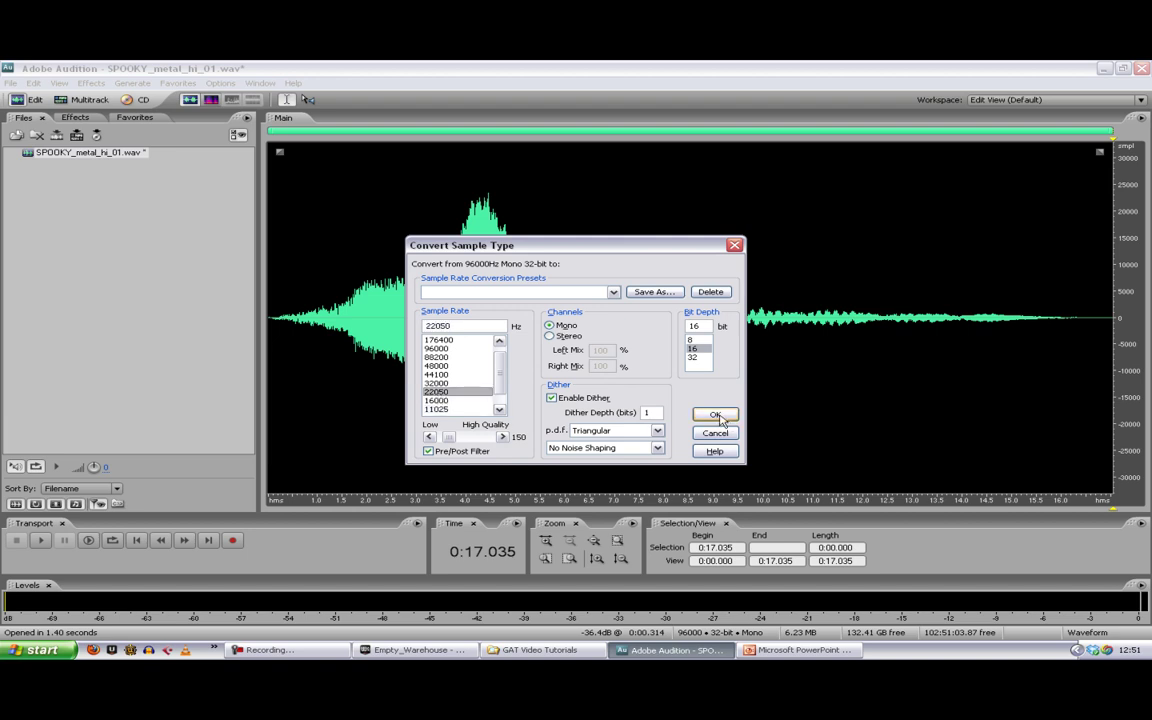
pyautogui.press('Return')
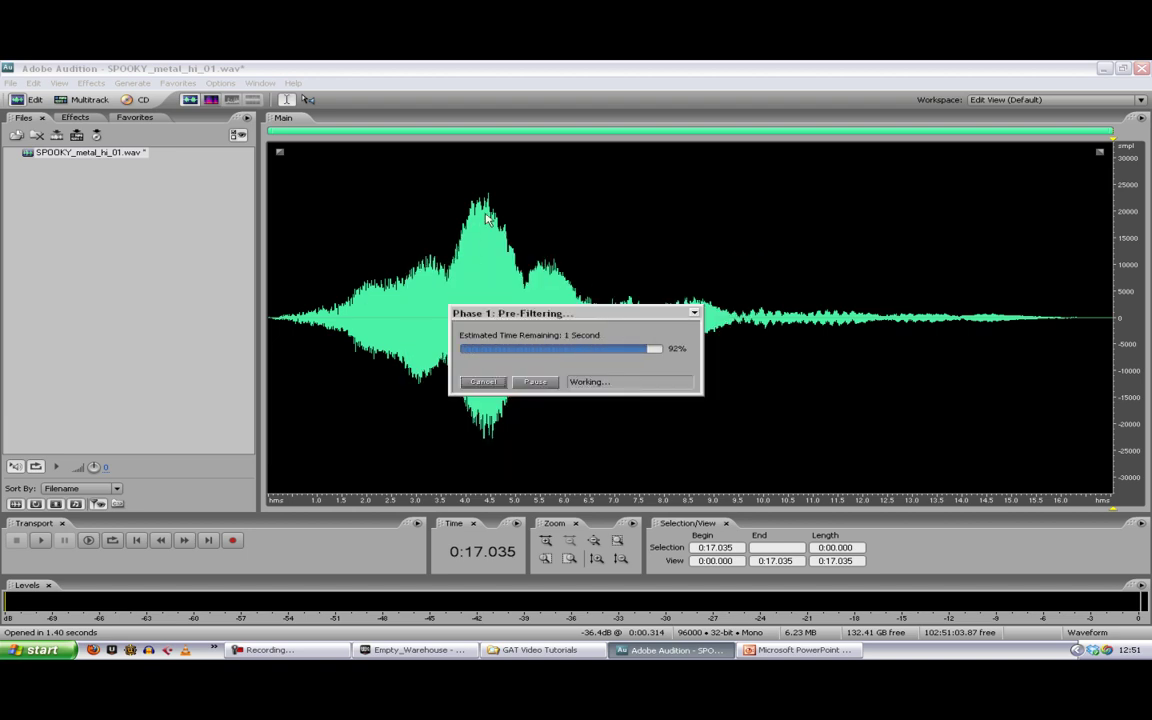
# - Play the converted sound, fade out its ending and cut the tail for a length of about 12.4 s
pyautogui.press('space')
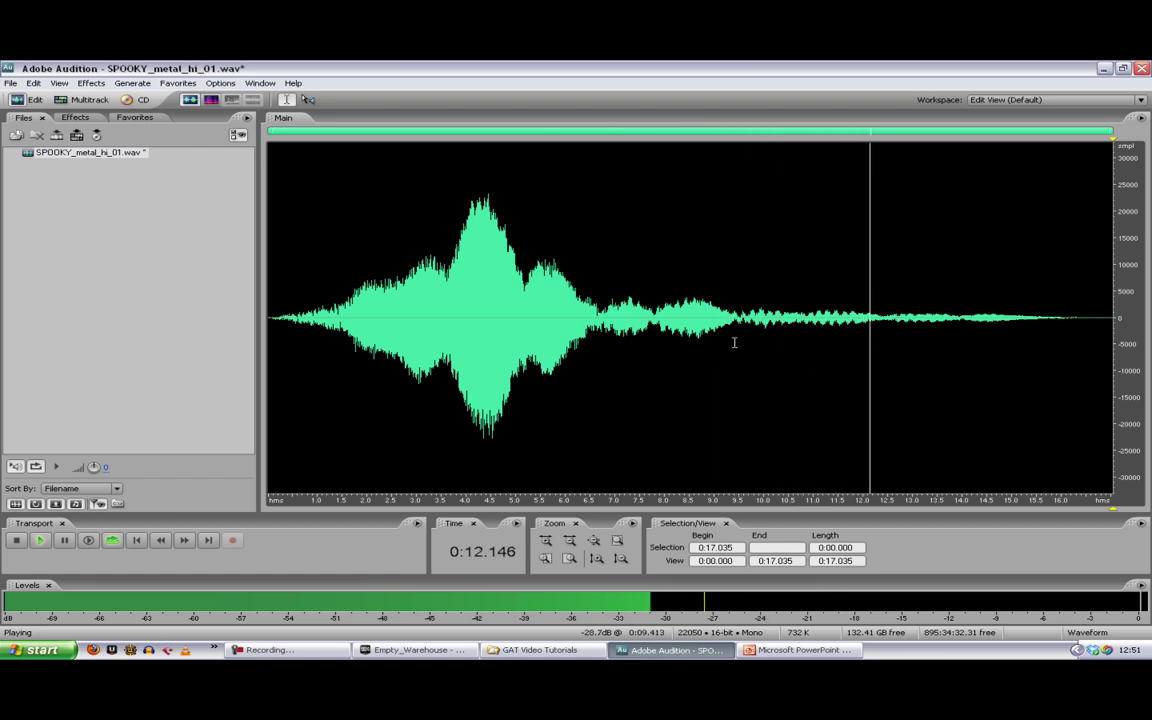
pyautogui.press('space')
pyautogui.moveTo(689, 285); pyautogui.dragTo(1150, 330)
pyautogui.press('F3')
pyautogui.press('Delete')
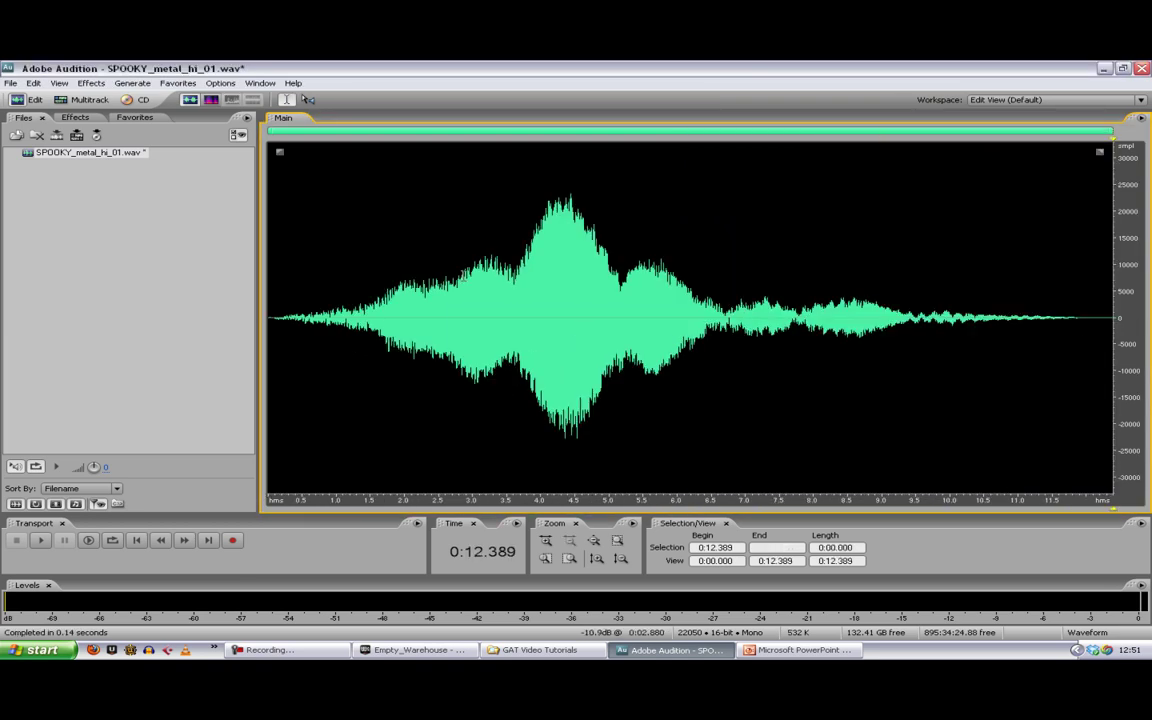
# - Save the edited sound in the SPOOKY folder as E_SPOOKY_metal_hi_01.wav
pyautogui.hotkey('ctrl', 'shift', 's')
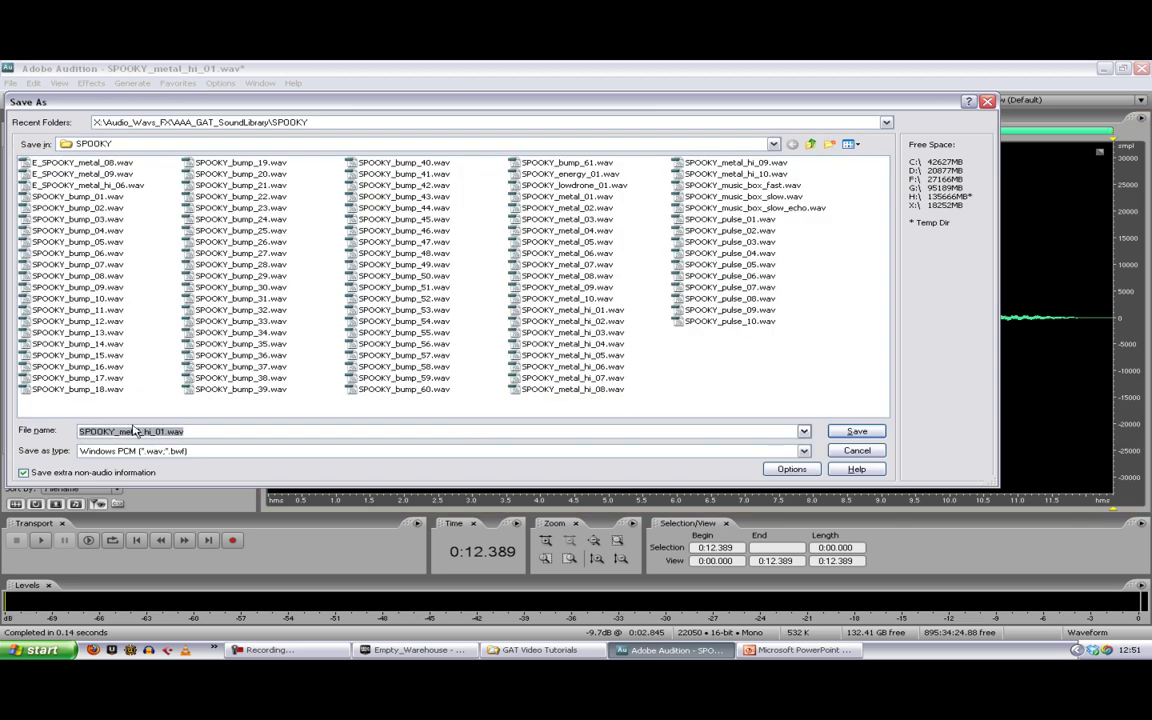
pyautogui.click(81, 430)
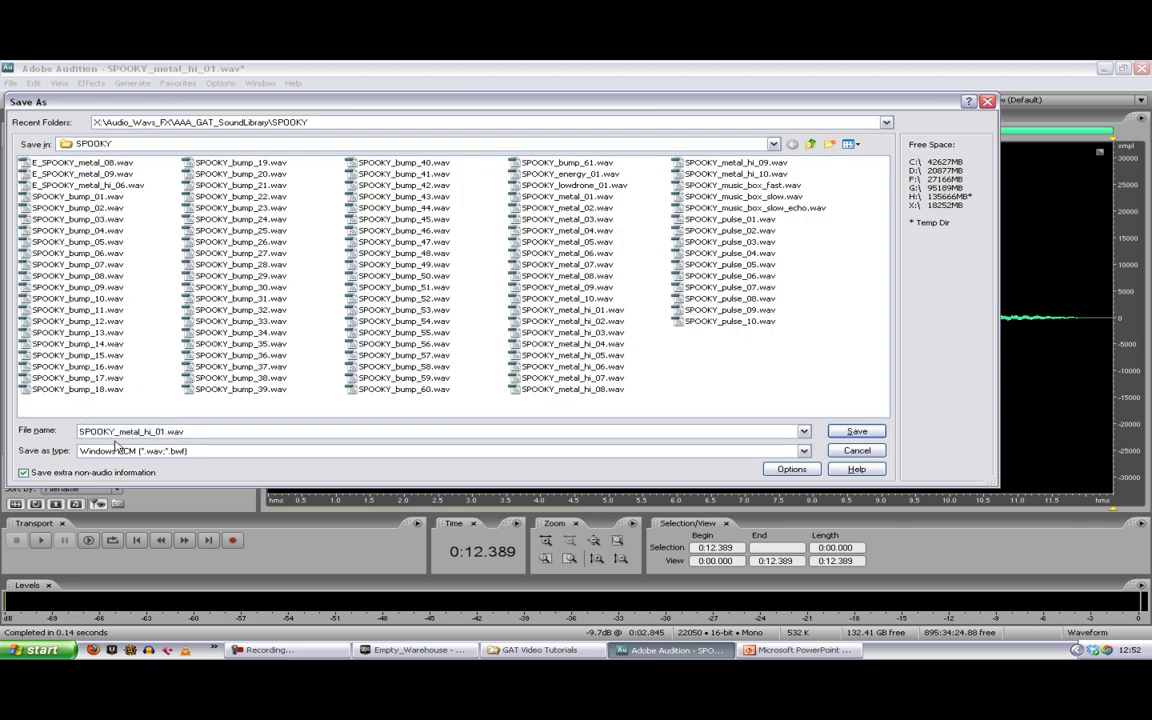
pyautogui.write('E_')
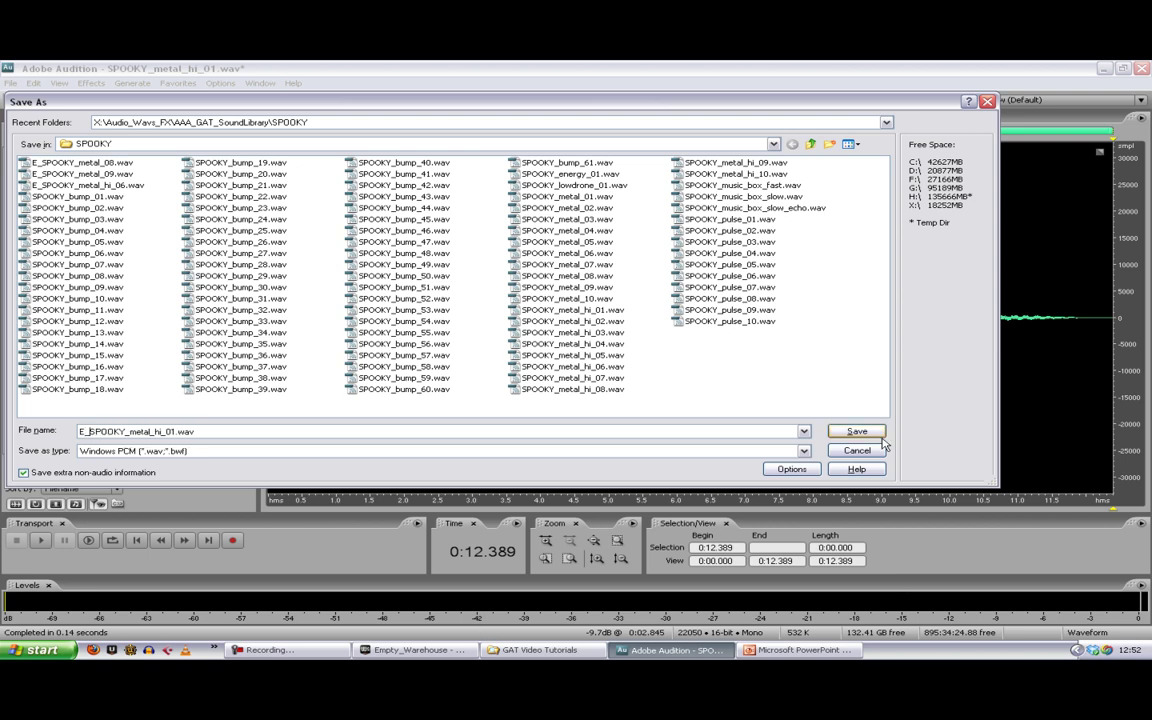
pyautogui.press('Return')
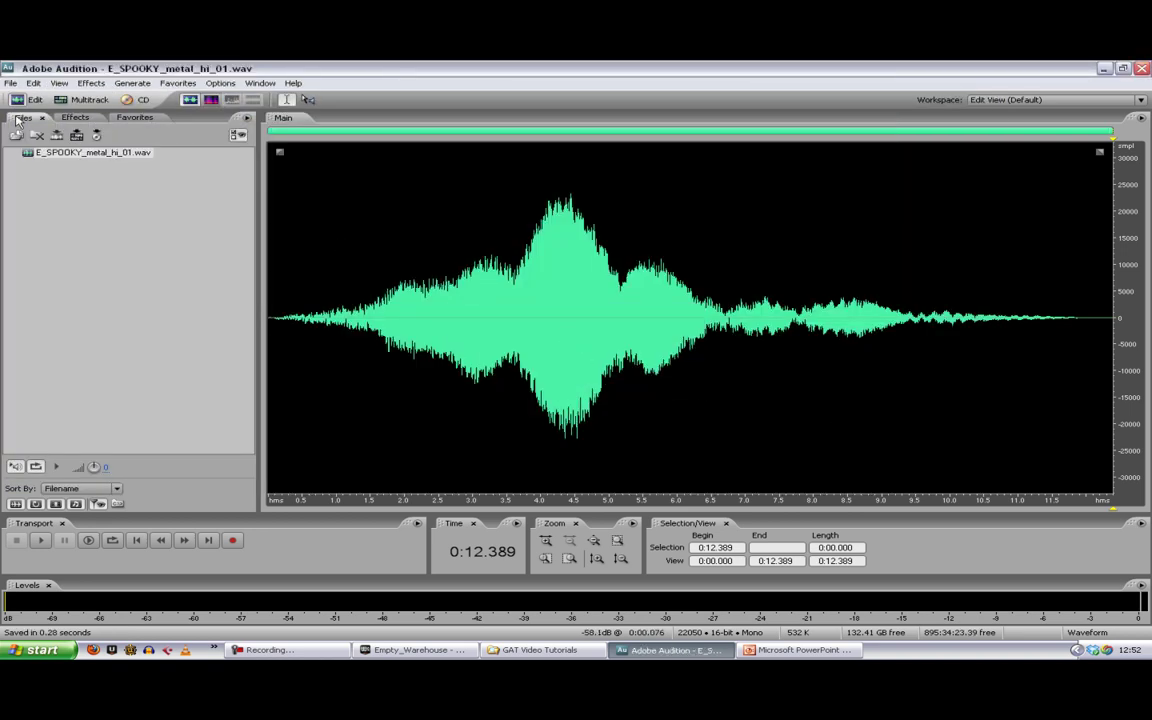
# - Browse the SPOOKY folder for importing and preview SPOOKY_pulse_03.wav and SPOOKY_pulse_02.wav
pyautogui.click(16, 134)
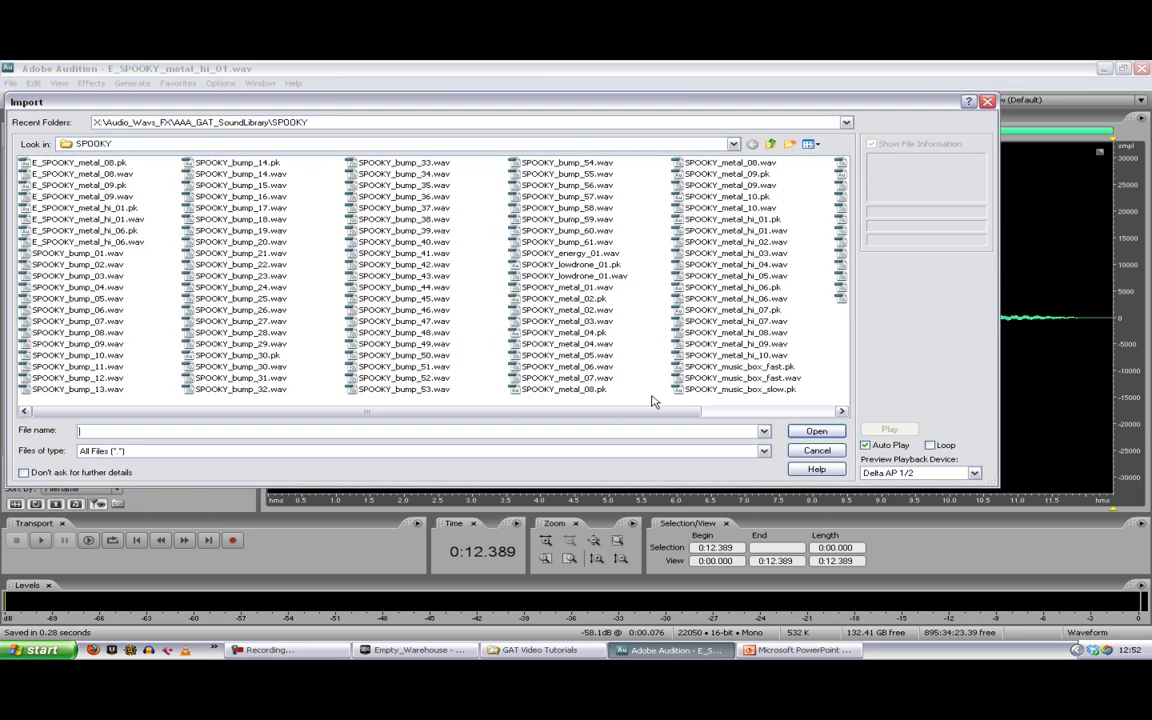
pyautogui.moveTo(656, 410); pyautogui.dragTo(790, 410)
pyautogui.click(735, 219)
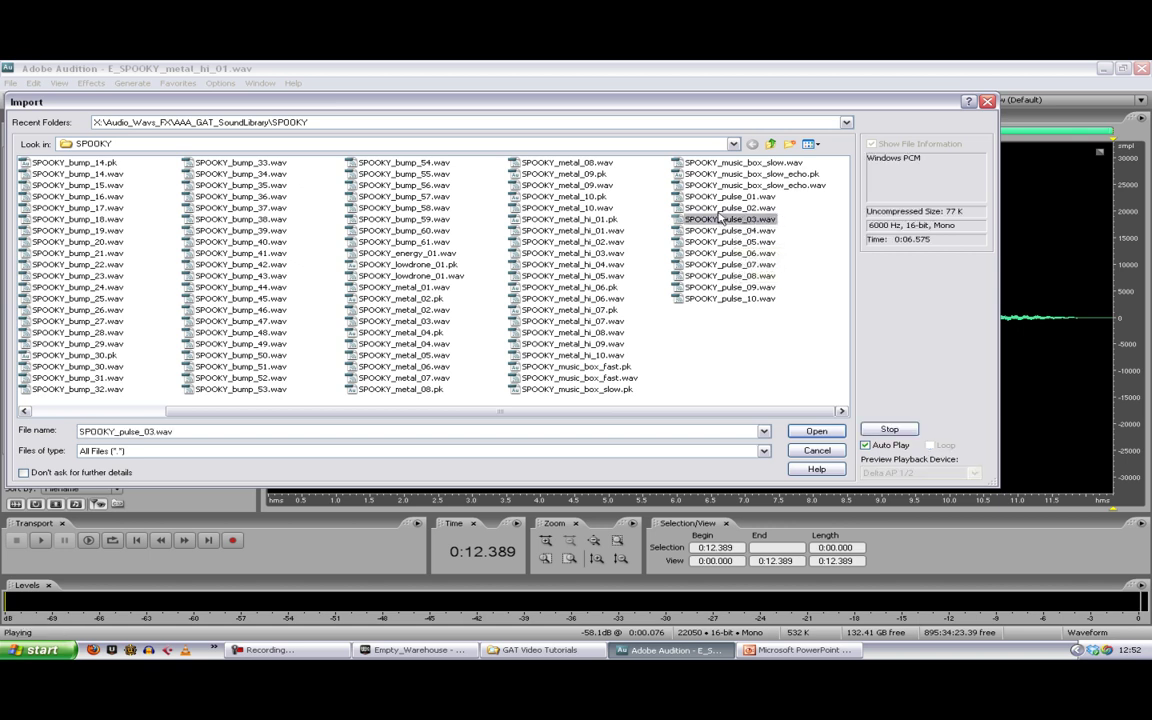
pyautogui.click(716, 207)
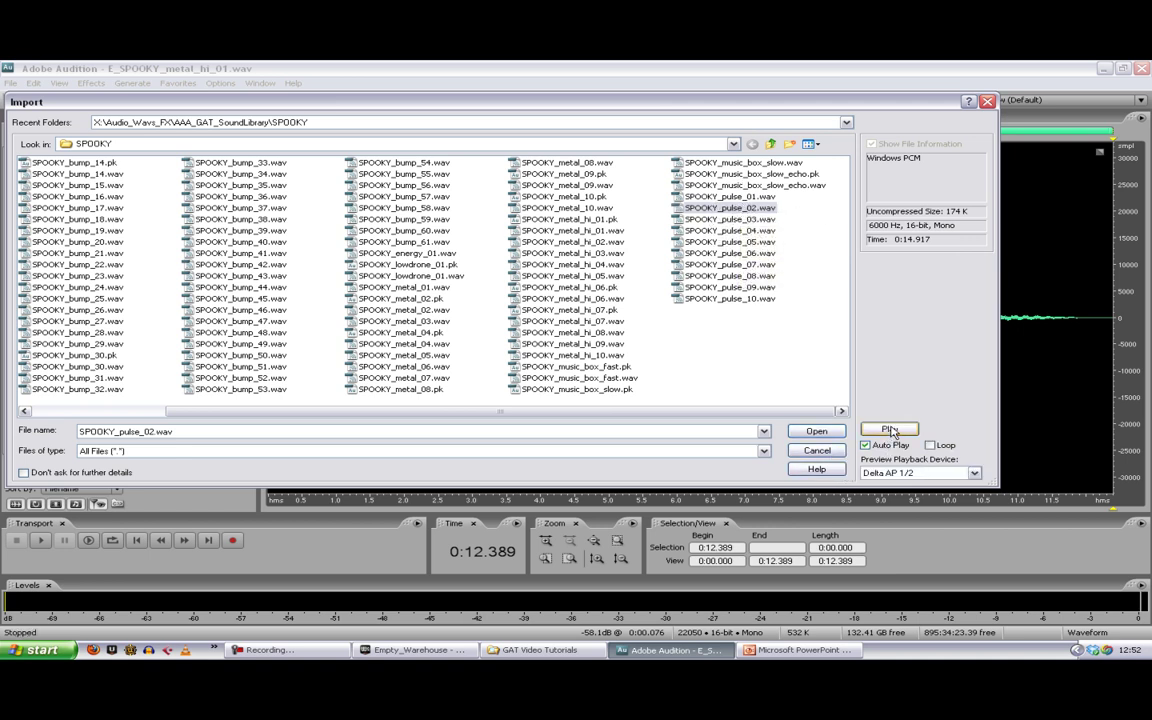
# - Switch to the Unreal Development Kit and start an import into the GATA_Video_Tutorials package from the sound library's SPOOKY folder
pyautogui.hotkey('alt', 'Tab')
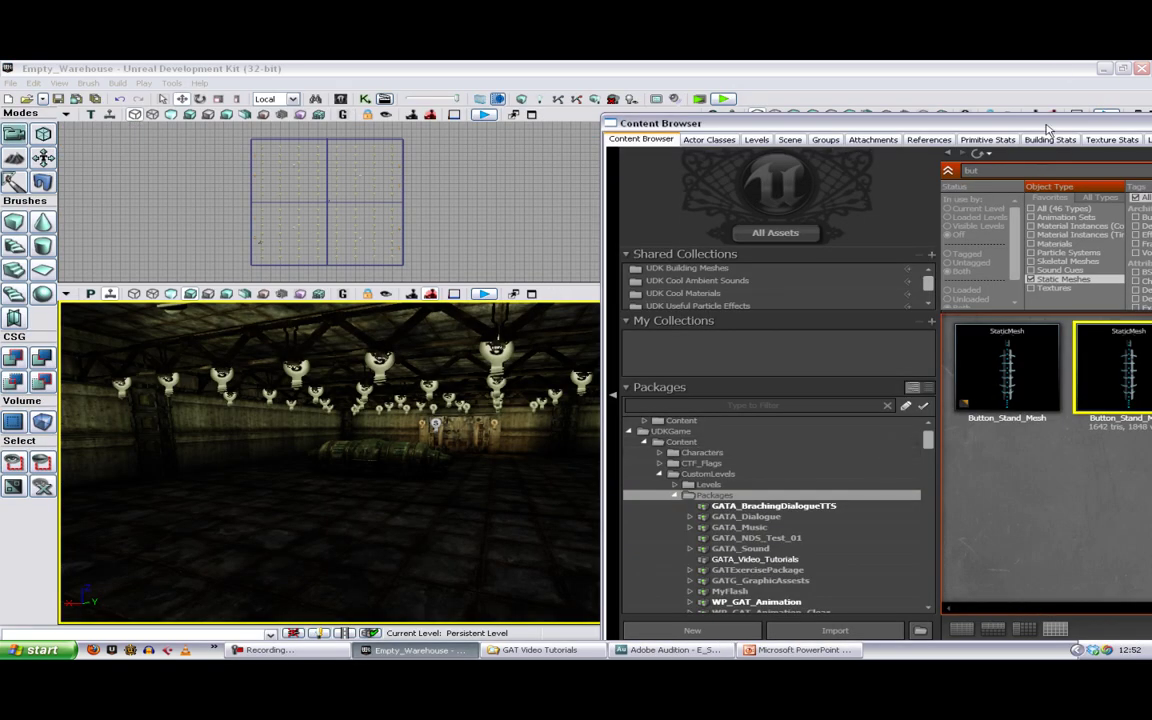
pyautogui.moveTo(998, 121); pyautogui.dragTo(952, 60)
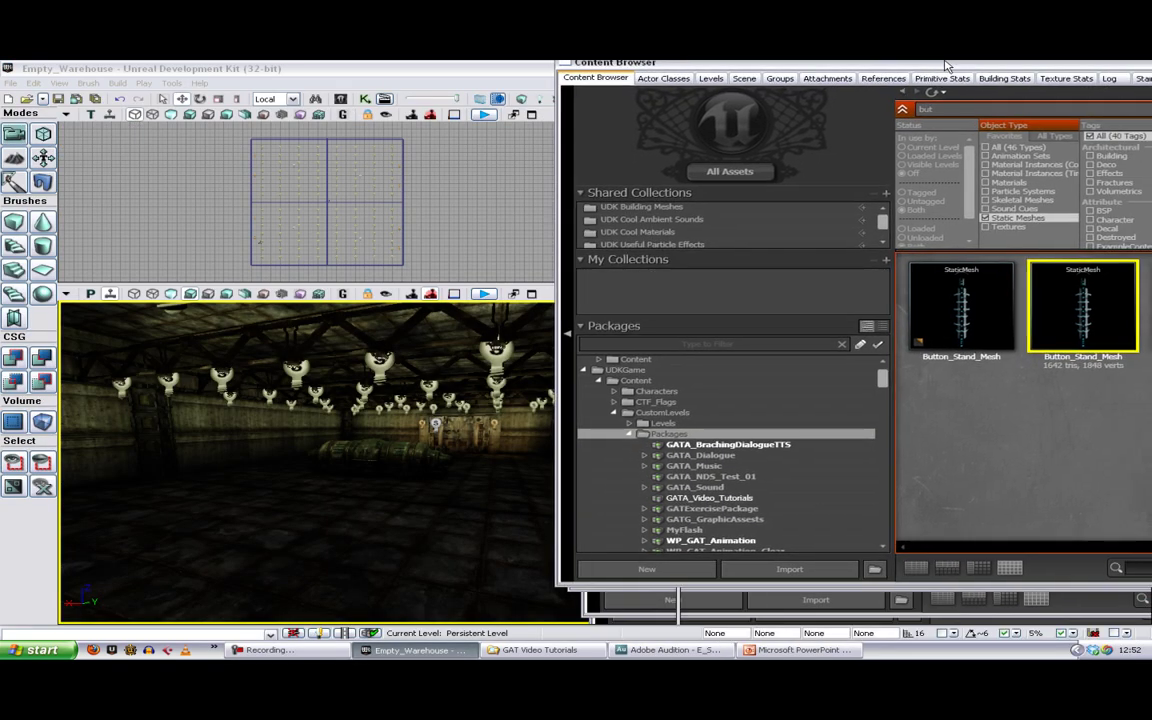
pyautogui.click(766, 498)
pyautogui.click(820, 570)
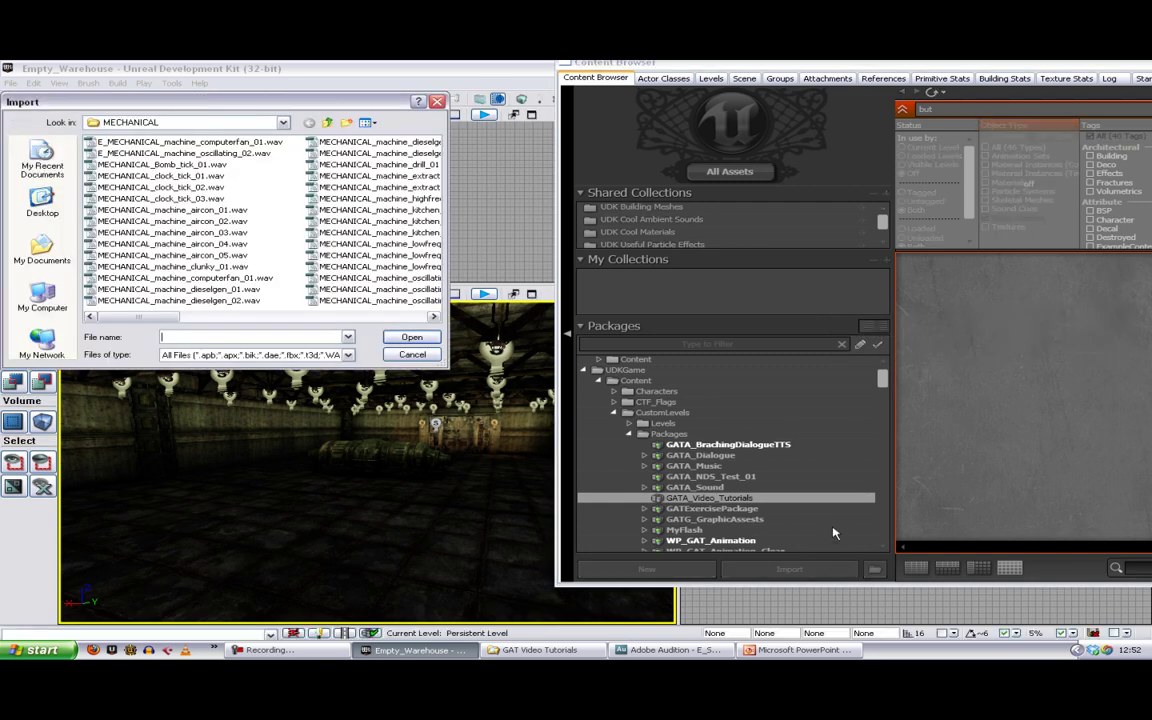
pyautogui.click(328, 123)
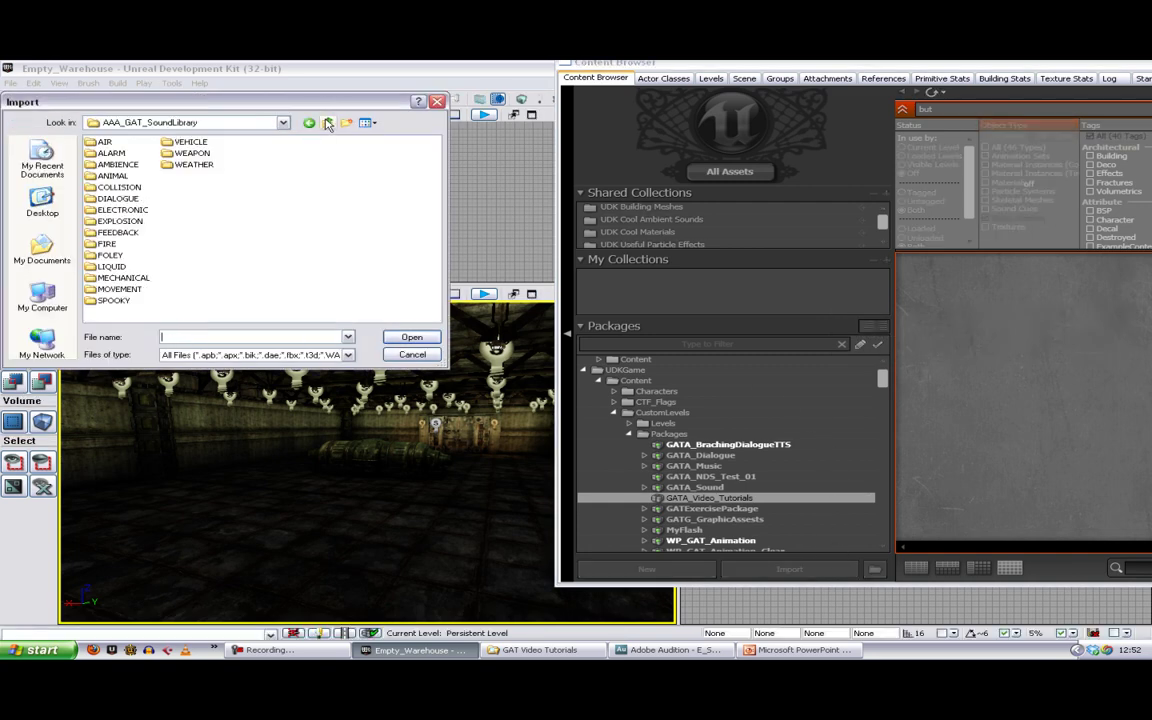
pyautogui.doubleClick(110, 301)
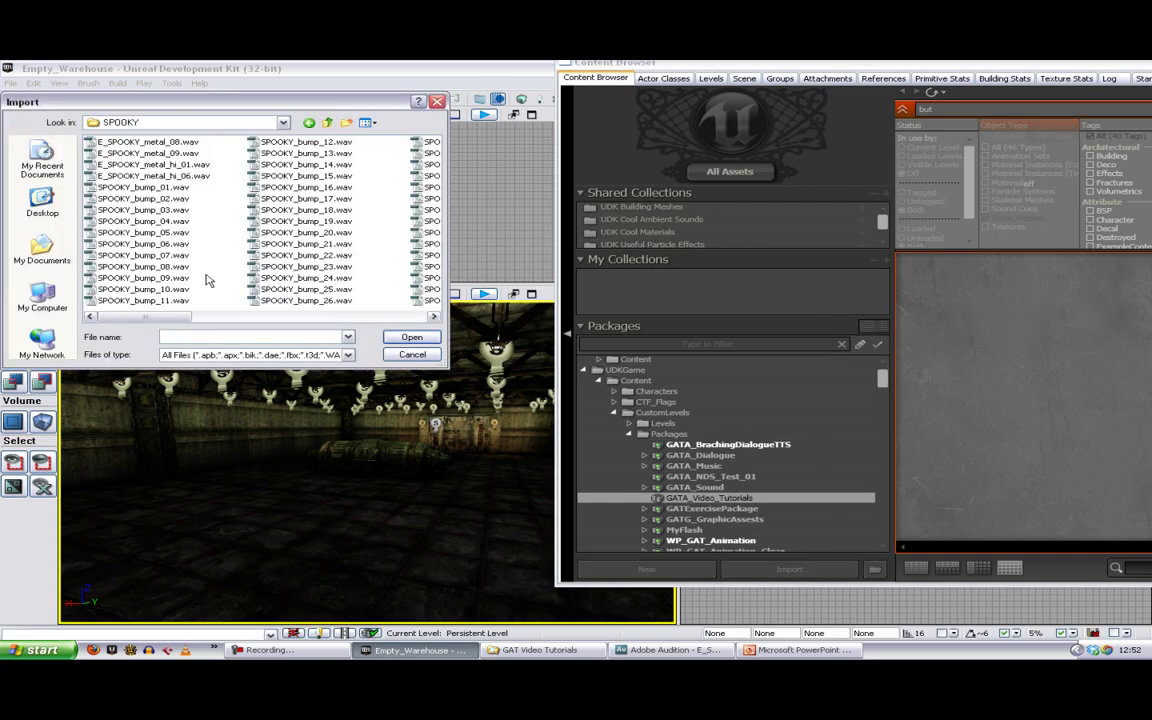
# - Choose E_SPOOKY_metal_hi_01.wav, SPOOKY_metal_05.wav, SPOOKY_metal_06.wav, SPOOKY_pulse_02.wav and SPOOKY_pulse_03.wav together and open them for import
pyautogui.click(155, 164)
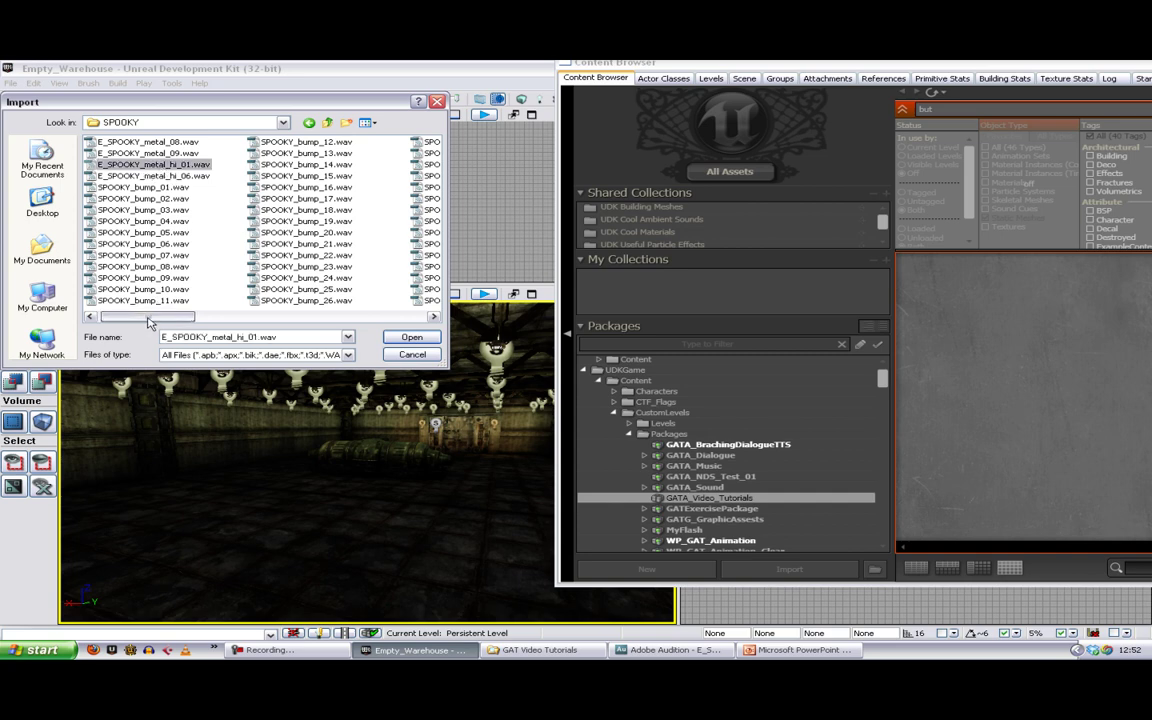
pyautogui.moveTo(140, 317); pyautogui.dragTo(265, 320)
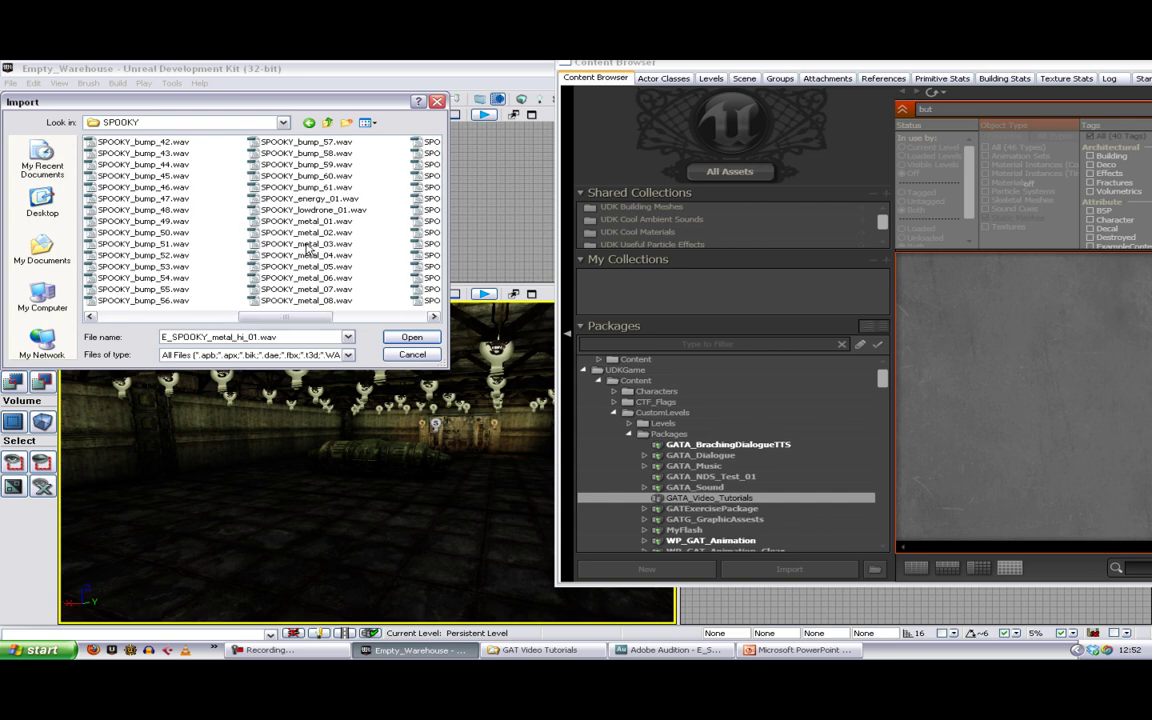
pyautogui.keyDown('ctrl'); pyautogui.click(300, 266); pyautogui.keyUp('ctrl')
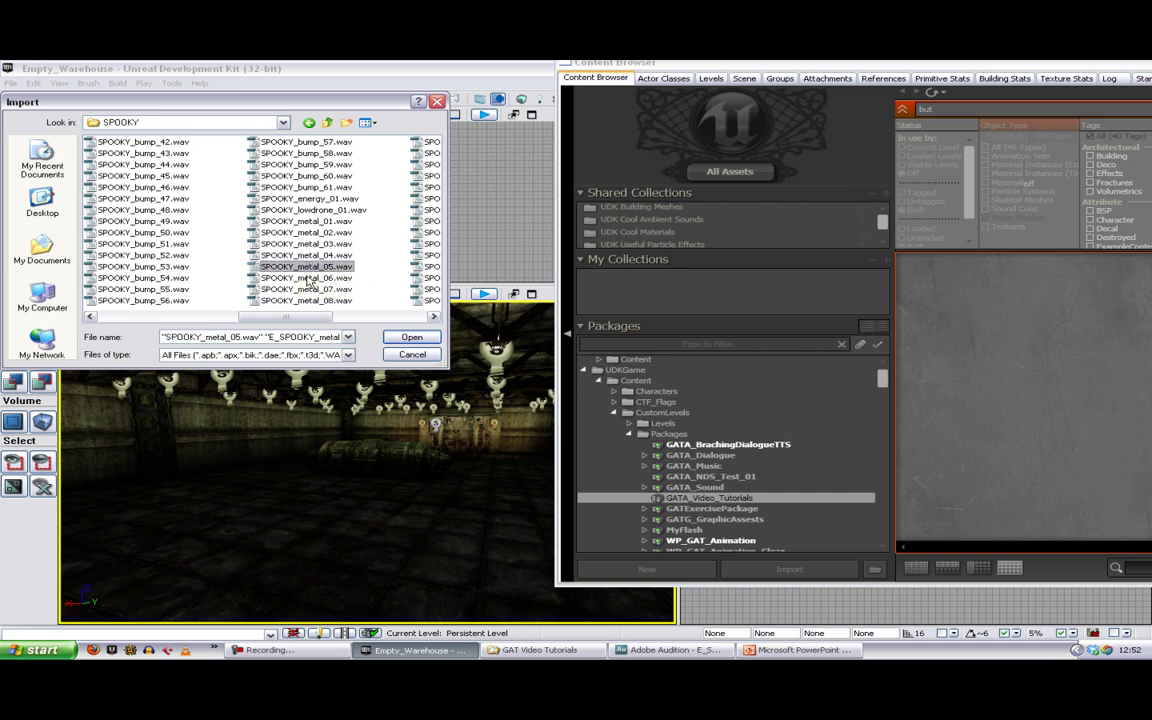
pyautogui.keyDown('ctrl'); pyautogui.click(300, 277); pyautogui.keyUp('ctrl')
pyautogui.moveTo(308, 320); pyautogui.dragTo(400, 318)
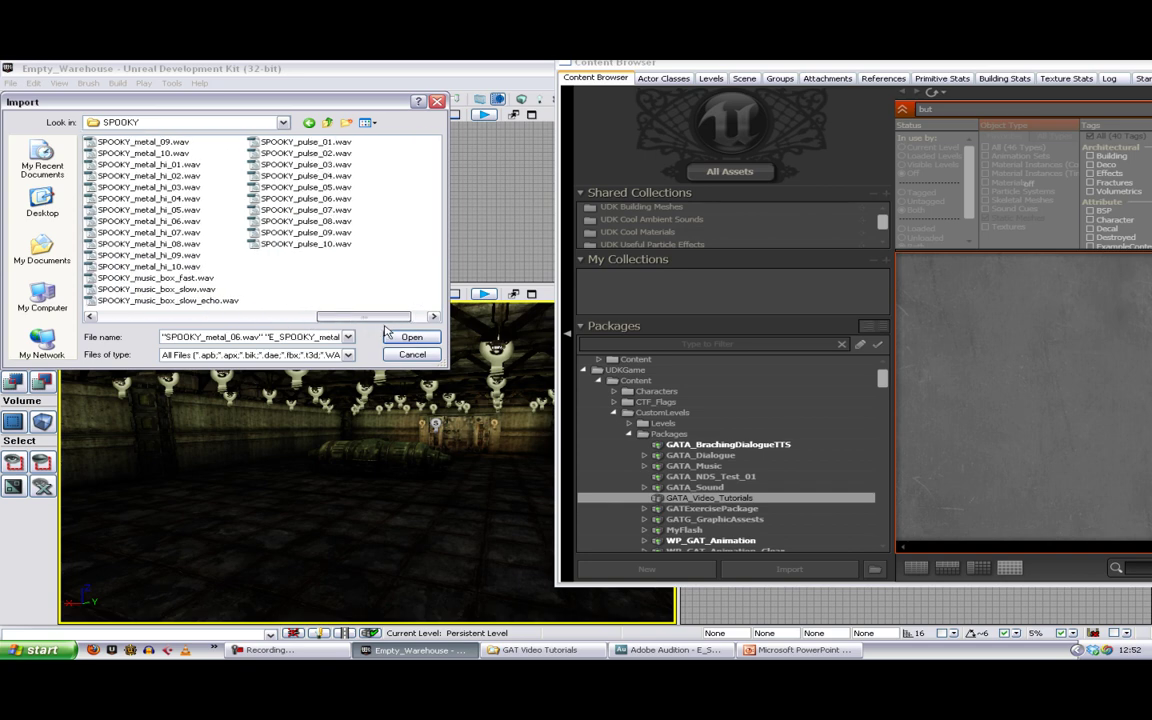
pyautogui.keyDown('ctrl'); pyautogui.click(300, 153); pyautogui.keyUp('ctrl')
pyautogui.keyDown('ctrl'); pyautogui.click(300, 164); pyautogui.keyUp('ctrl')
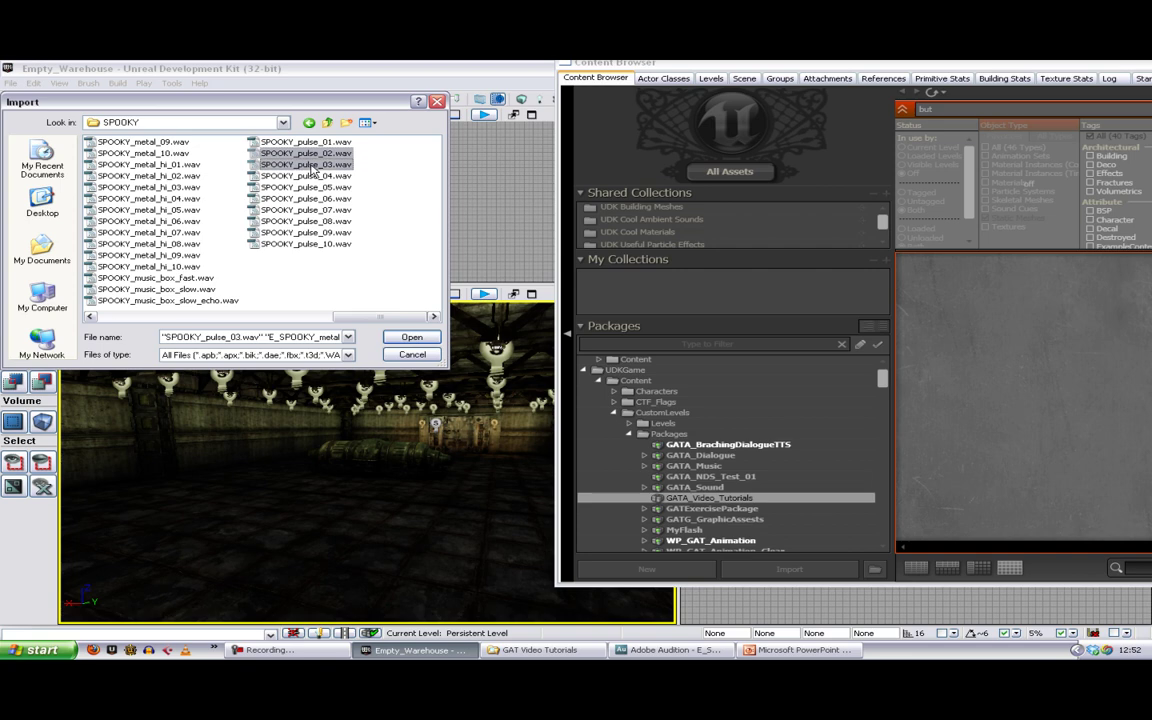
pyautogui.click(410, 340)
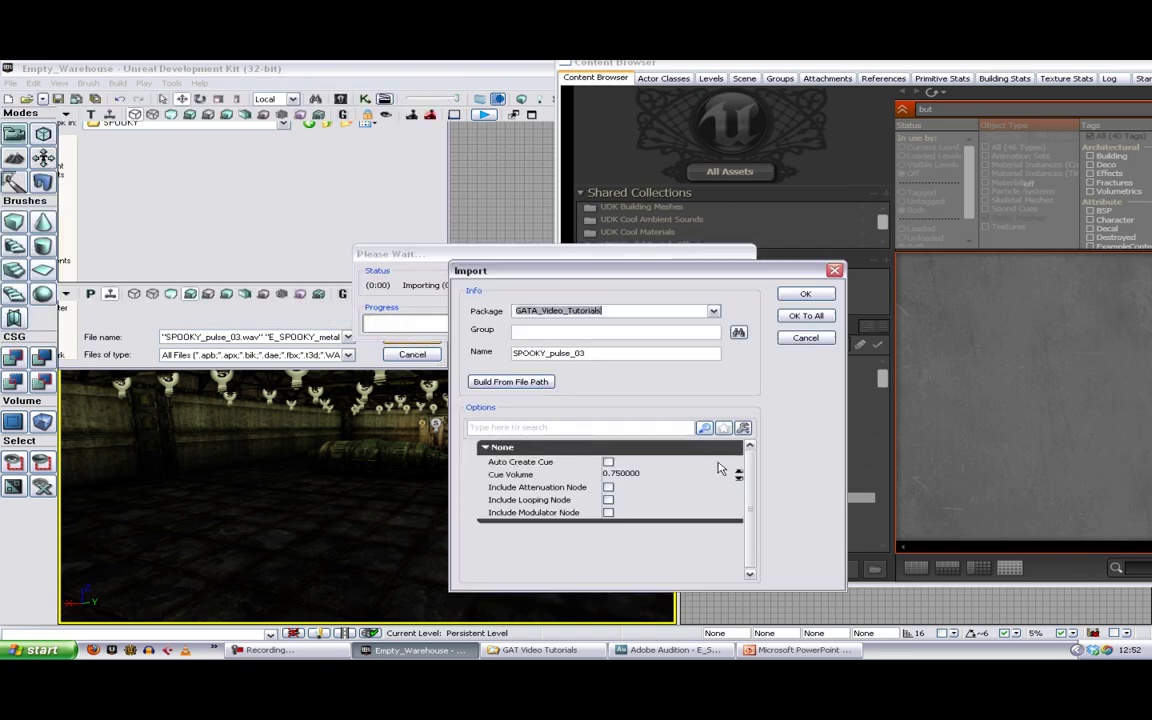
# - Import all the chosen sounds into a group named Spooky in GATA_Video_Tutorials, and show that group's contents
pyautogui.click(568, 330)
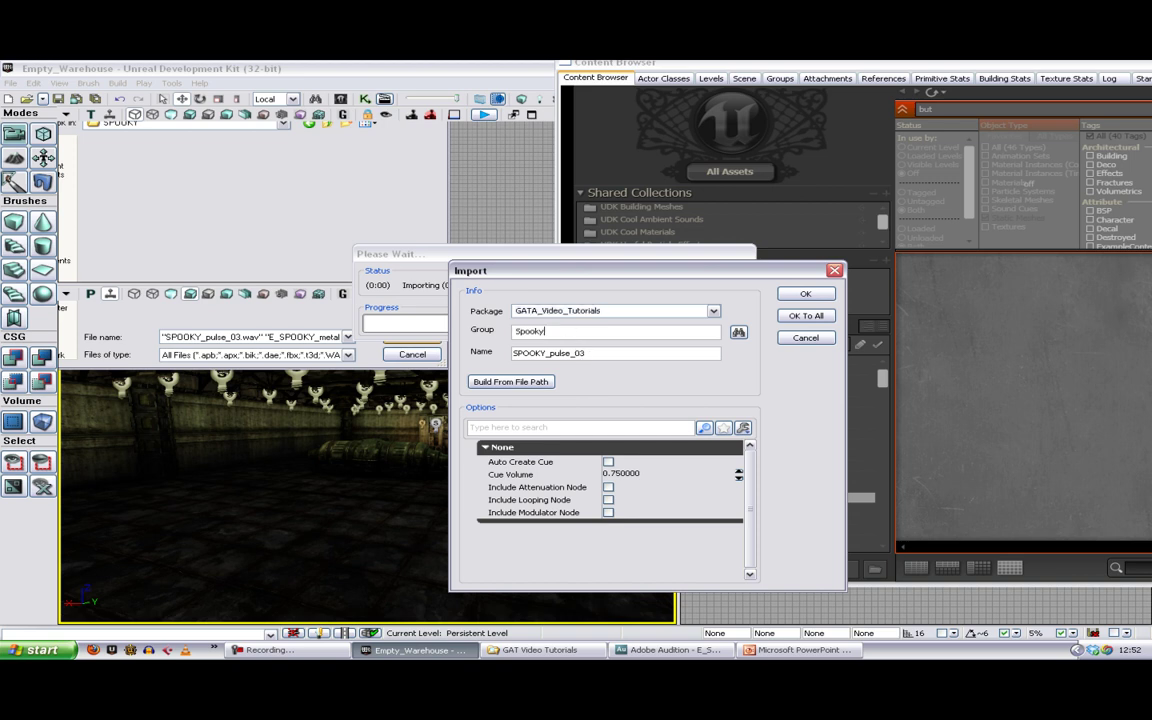
pyautogui.click(805, 316)
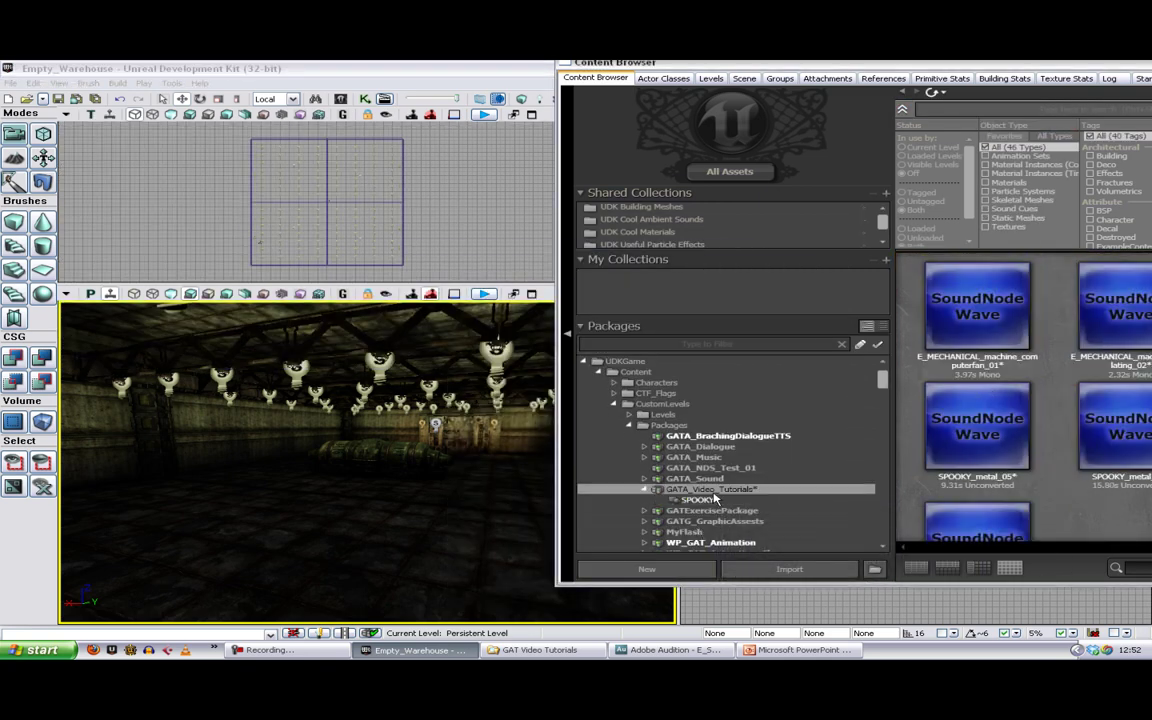
pyautogui.click(708, 500)
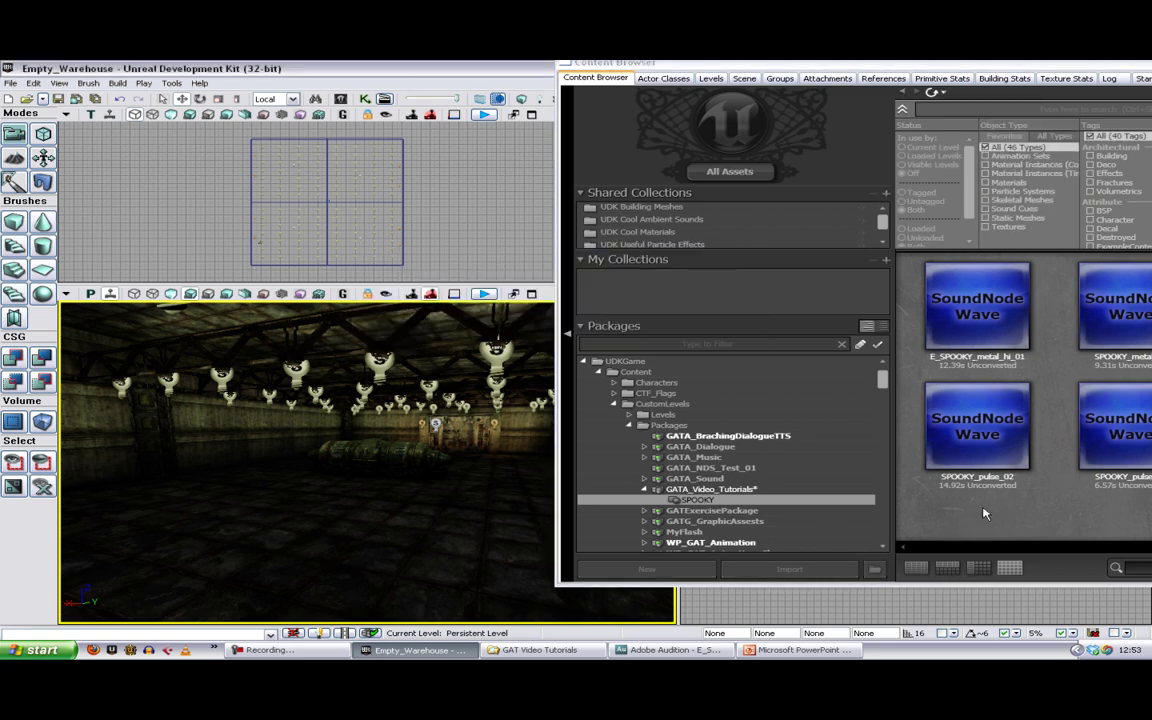
# - Add an AmbientSoundNonLoop actor using E_SPOOKY_metal_hi_01 on the warehouse floor
pyautogui.click(977, 308)
pyautogui.moveTo(945, 65); pyautogui.dragTo(849, 75)
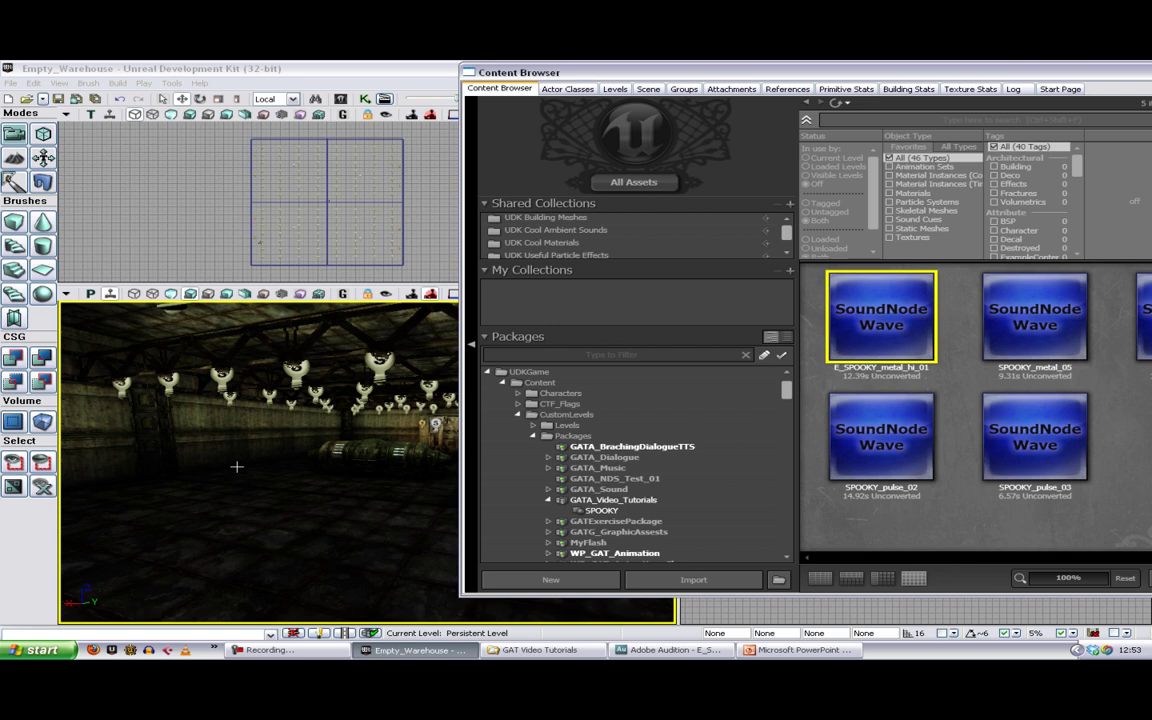
pyautogui.rightClick(285, 541)
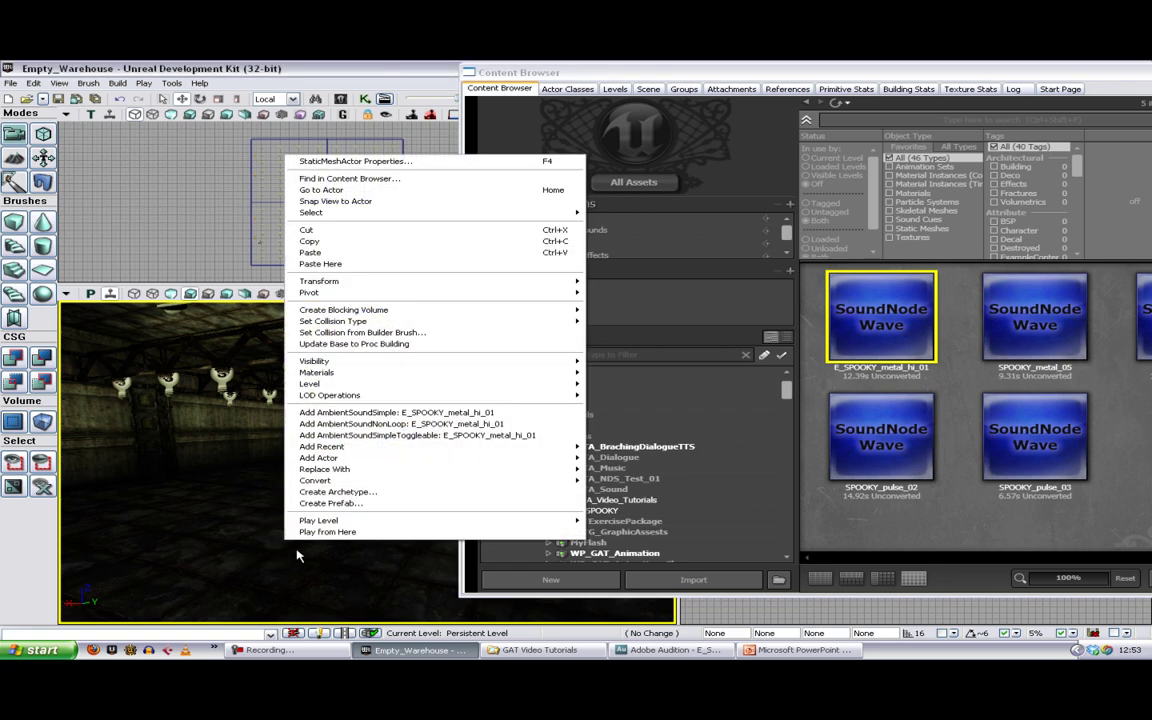
pyautogui.moveTo(417, 458)
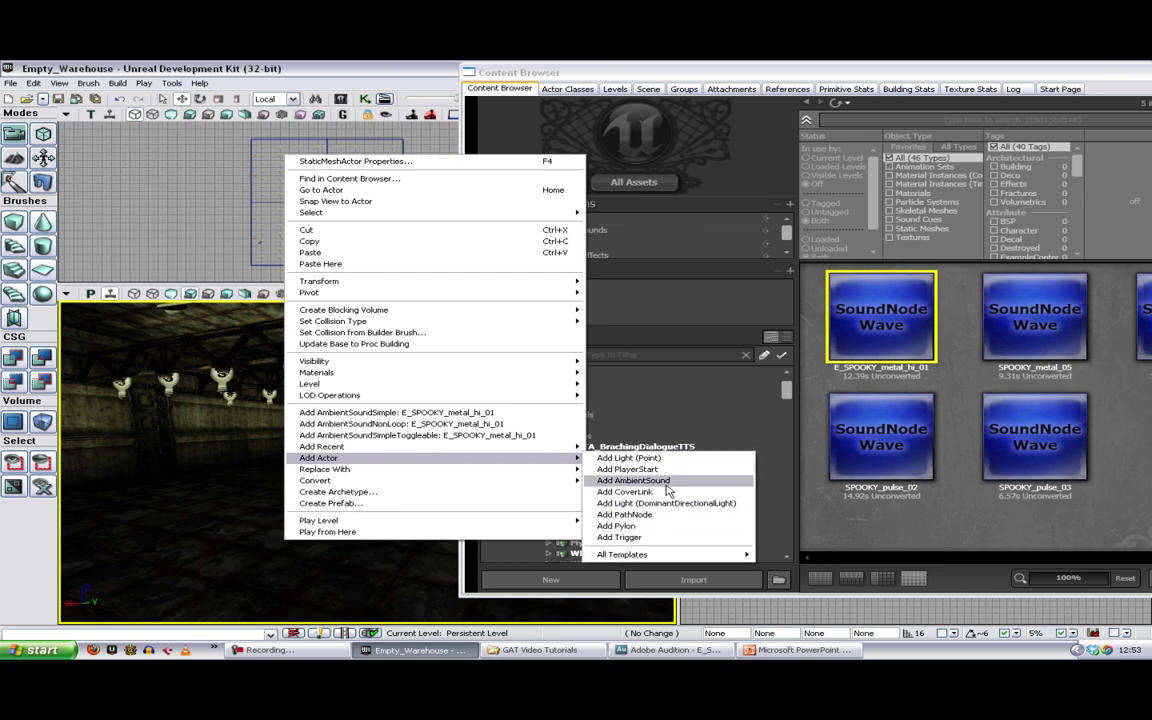
pyautogui.moveTo(650, 557)
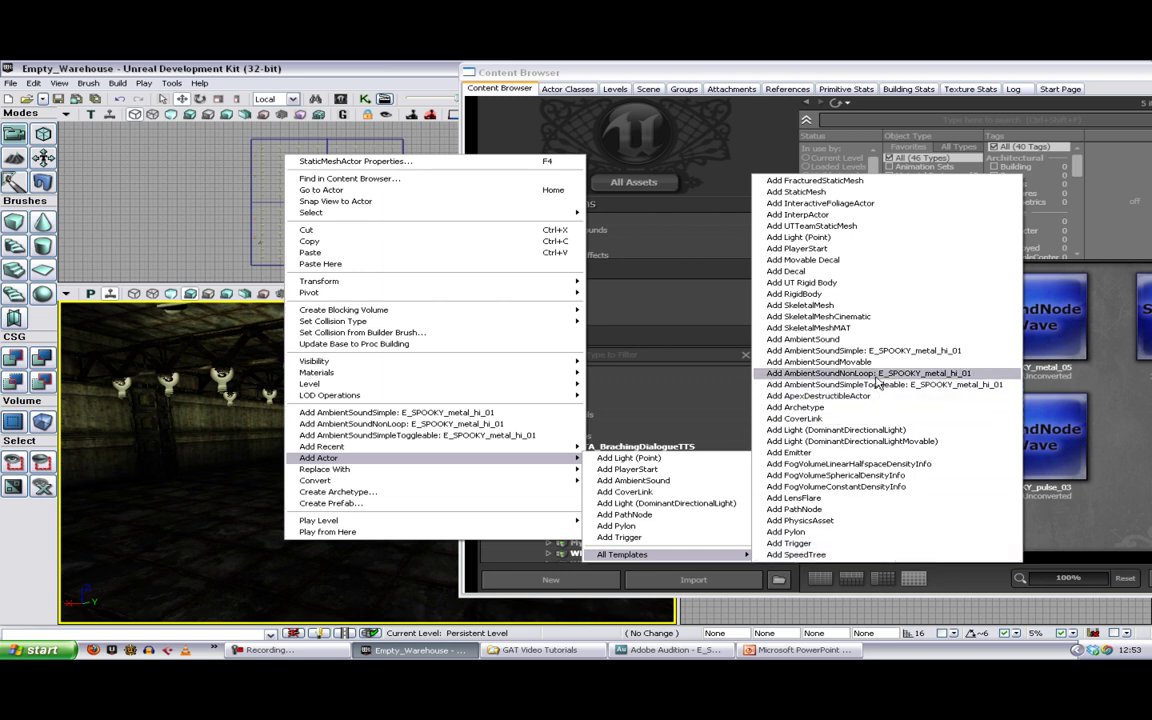
pyautogui.click(944, 375)
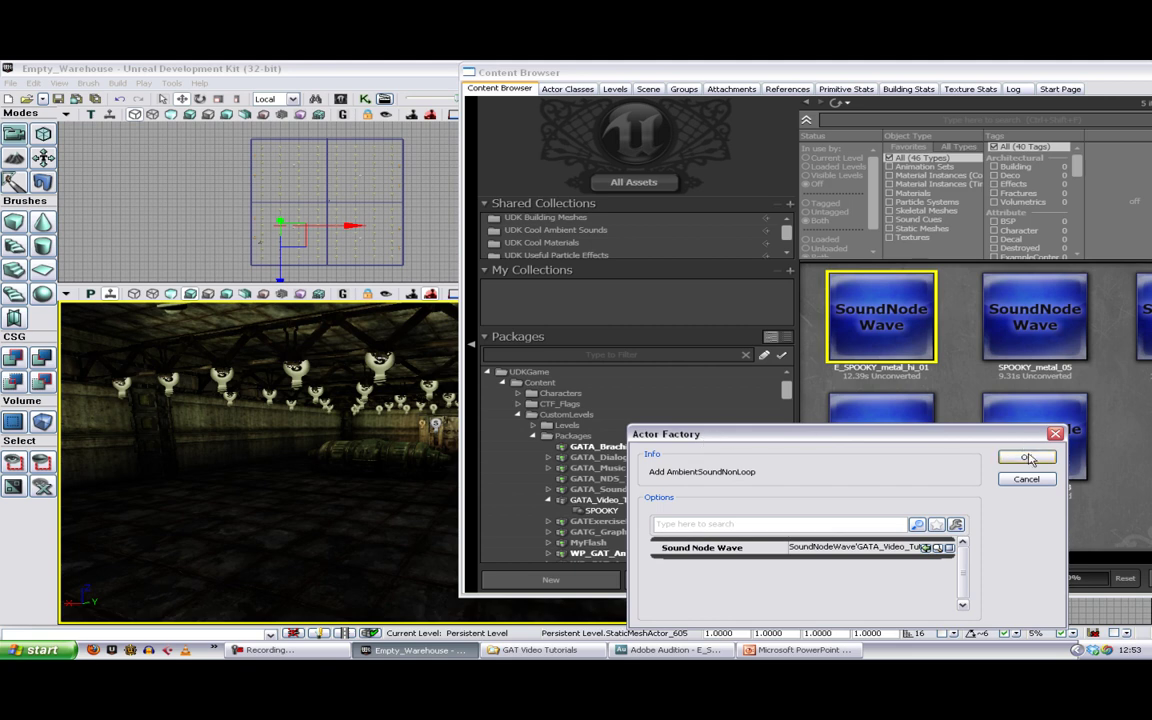
pyautogui.click(1028, 458)
# - Move the new ambient sound actor to the middle of the warehouse
pyautogui.moveTo(333, 497); pyautogui.dragTo(471, 474, button='right')
pyautogui.moveTo(370, 500); pyautogui.dragTo(355, 512, button='right')
pyautogui.moveTo(355, 512); pyautogui.dragTo(325, 455)
pyautogui.moveTo(325, 455); pyautogui.dragTo(338, 507, button='right')
pyautogui.click(338, 507)
pyautogui.hotkey('ctrl', 'z')
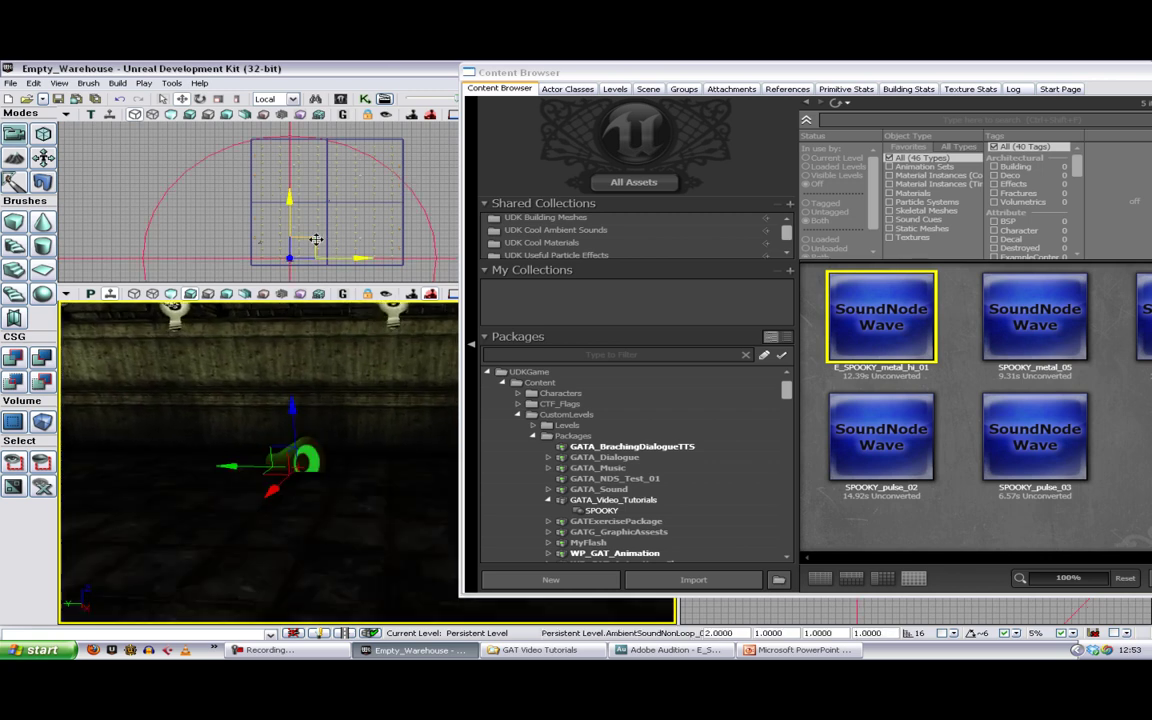
pyautogui.moveTo(315, 238); pyautogui.dragTo(352, 190)
pyautogui.moveTo(330, 481); pyautogui.dragTo(358, 383)
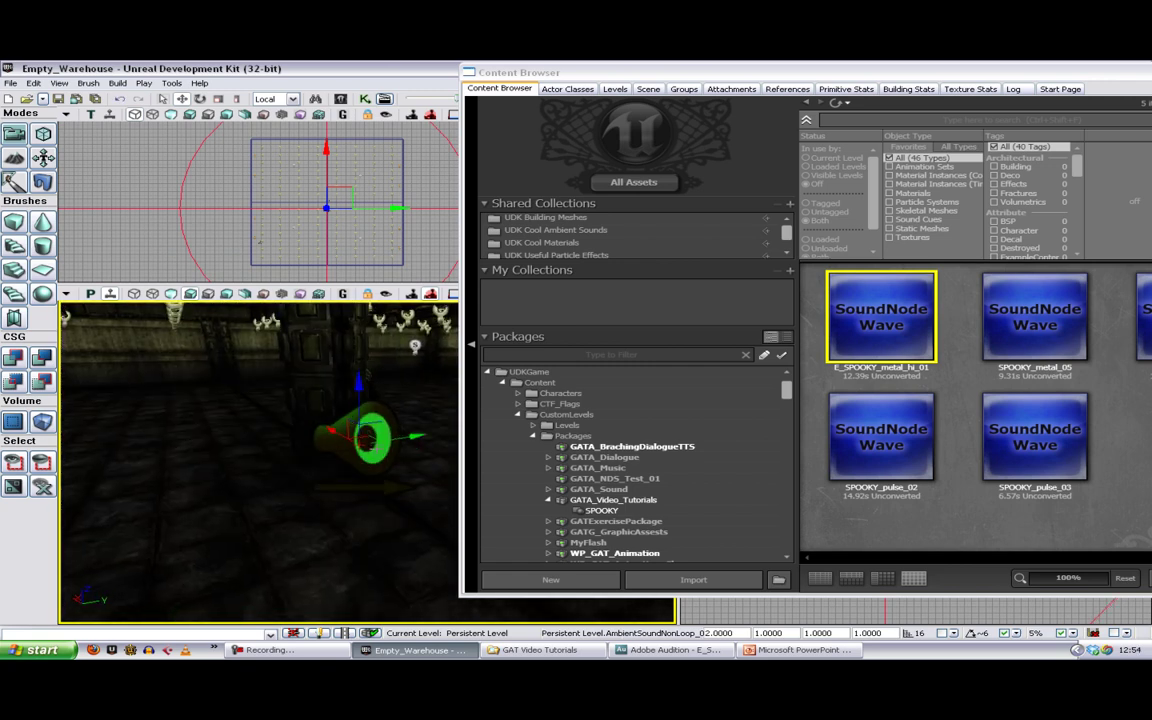
# - Open the ambient sound actor's properties and add four more sound slots, for five in total
pyautogui.doubleClick(376, 437)
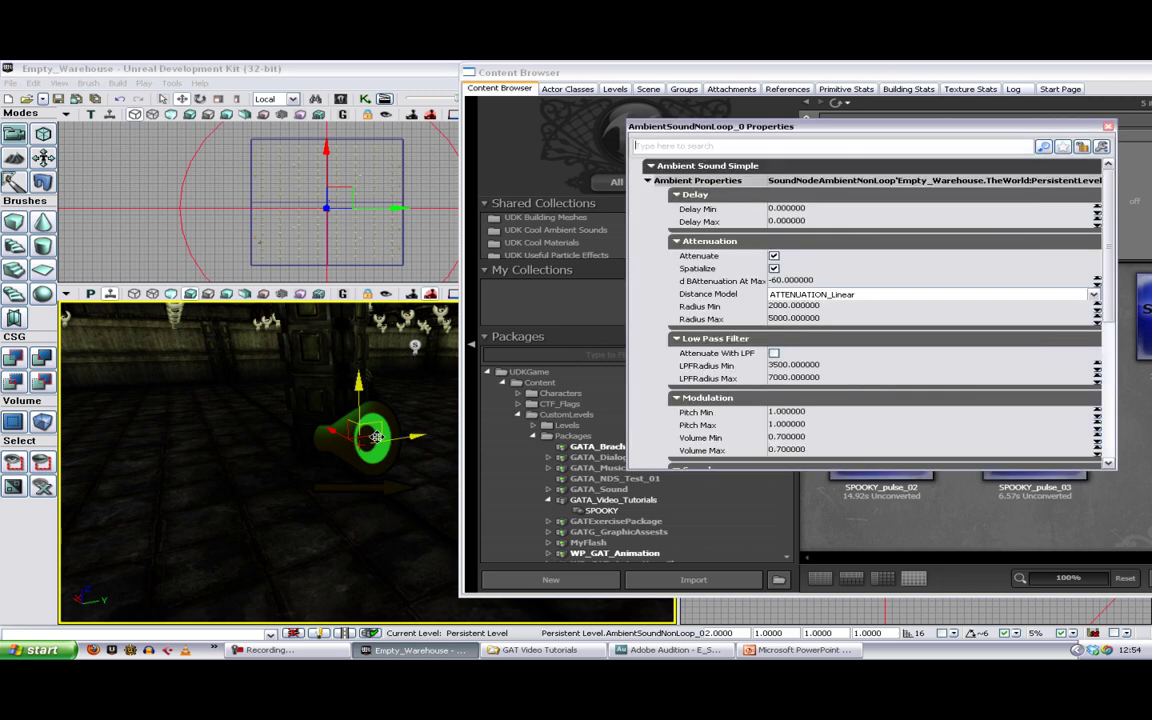
pyautogui.scroll(-6, 1113, 228)
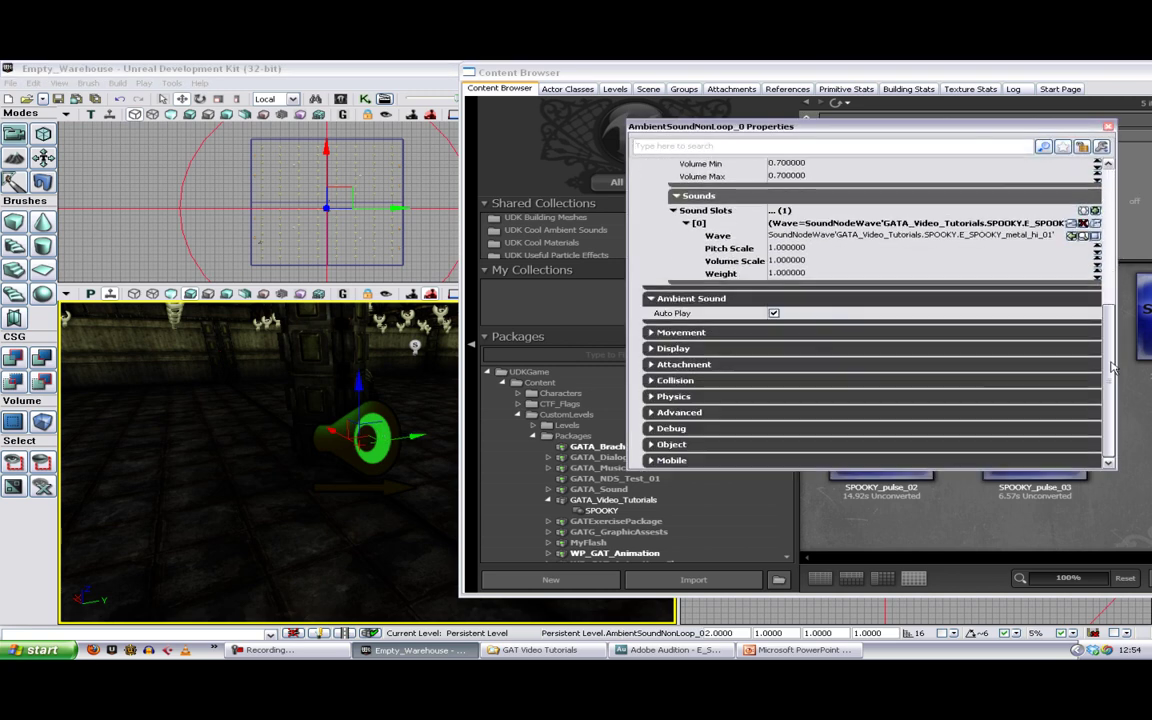
pyautogui.click(1095, 212)
pyautogui.click(1095, 273)
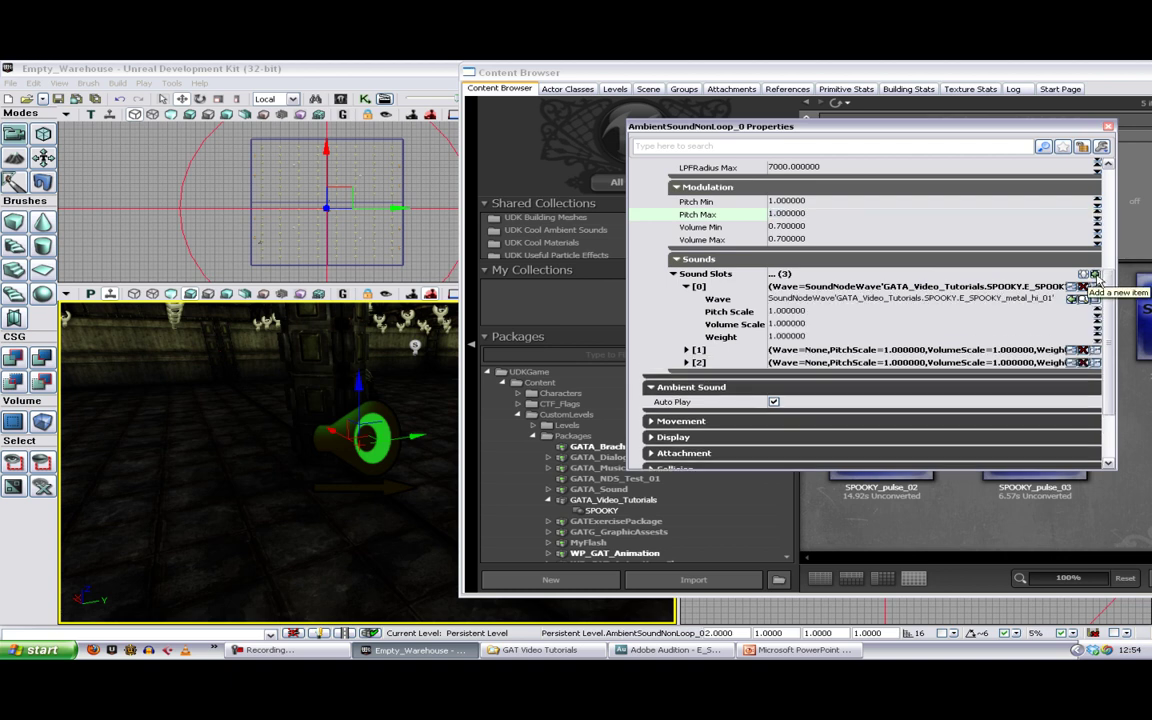
pyautogui.click(1095, 273)
pyautogui.click(1095, 273)
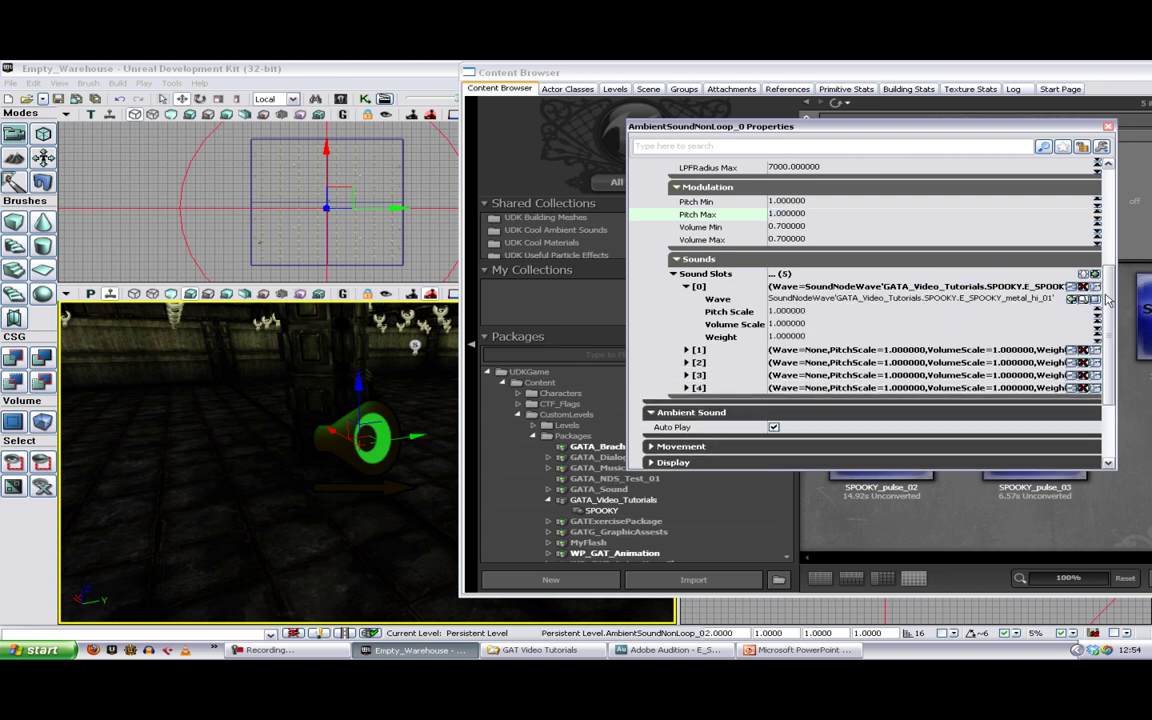
# - Set the ambient sound's Delay Min to 2 and Delay Max to 4
pyautogui.scroll(6, 1108, 300)
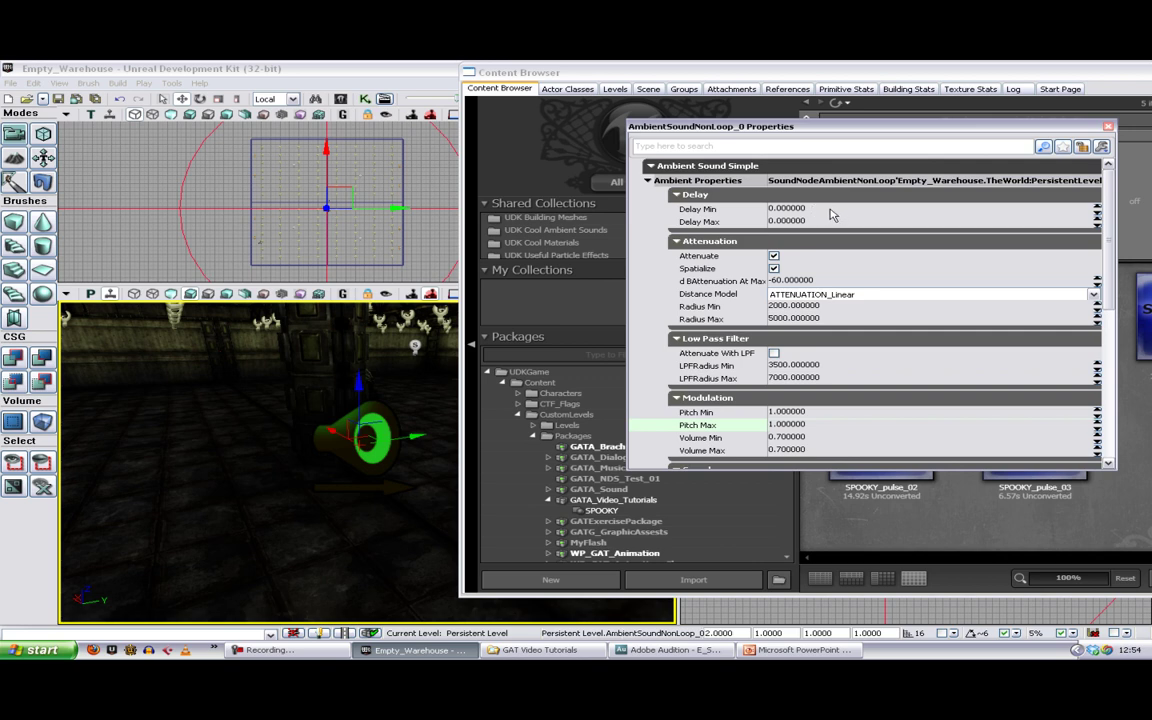
pyautogui.click(830, 212)
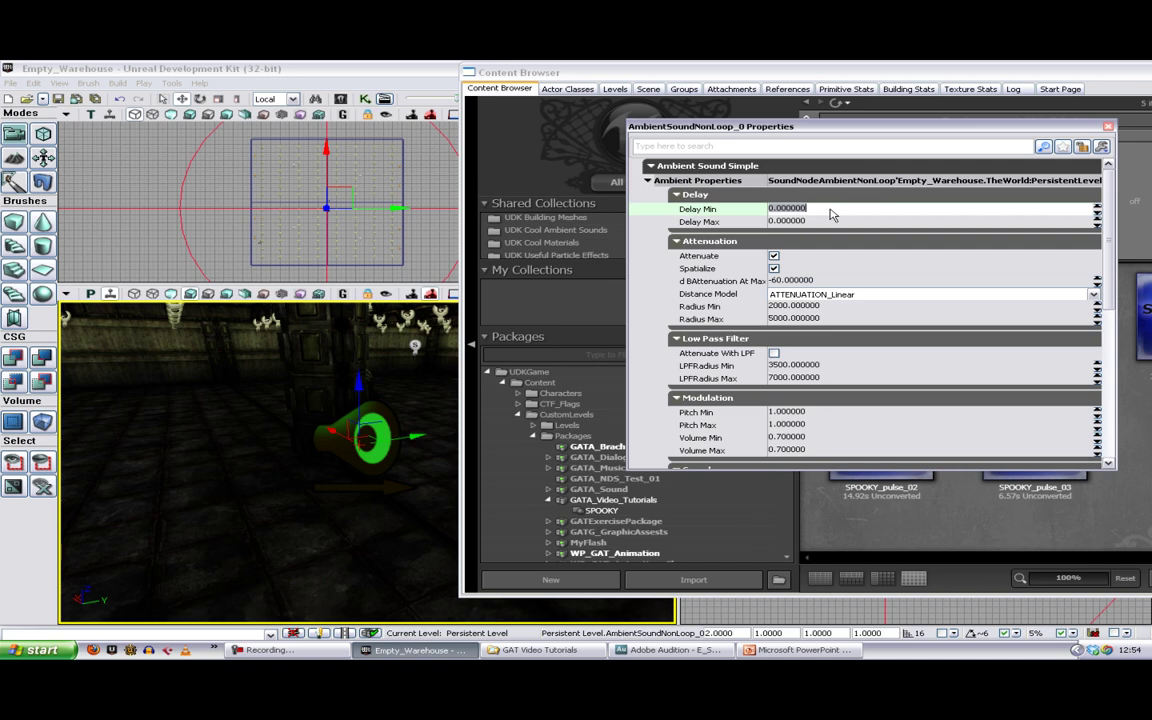
pyautogui.write('2')
pyautogui.click(809, 224)
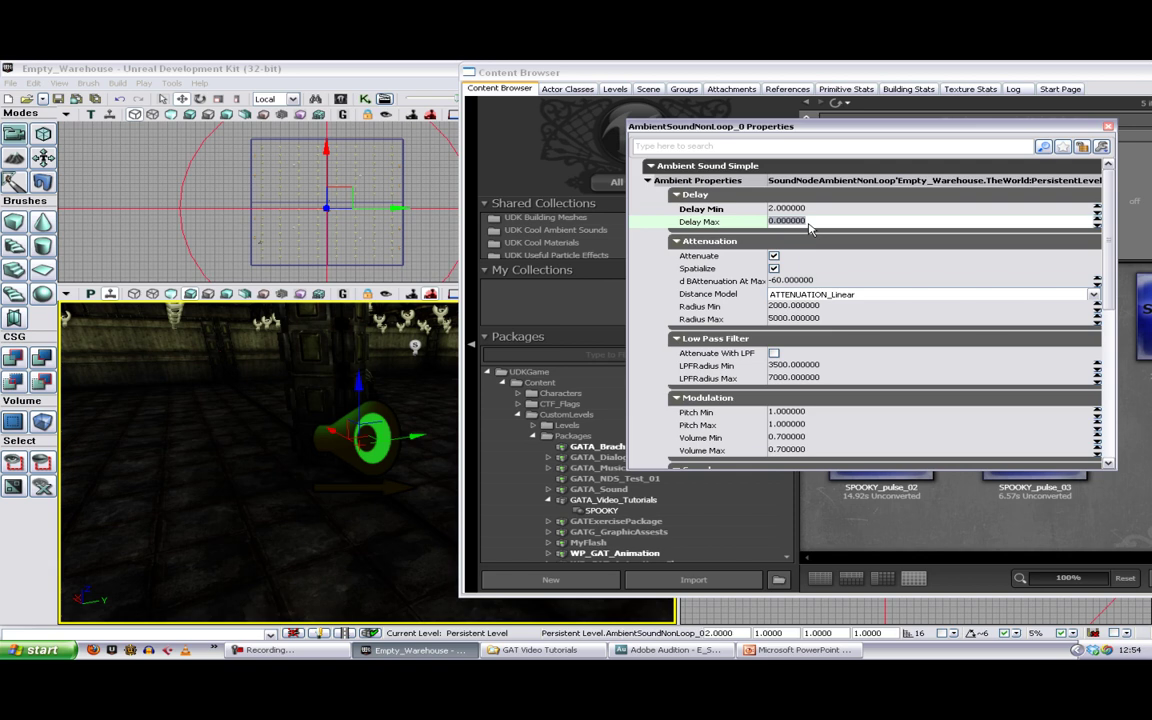
pyautogui.write('4')
pyautogui.click(1010, 211)
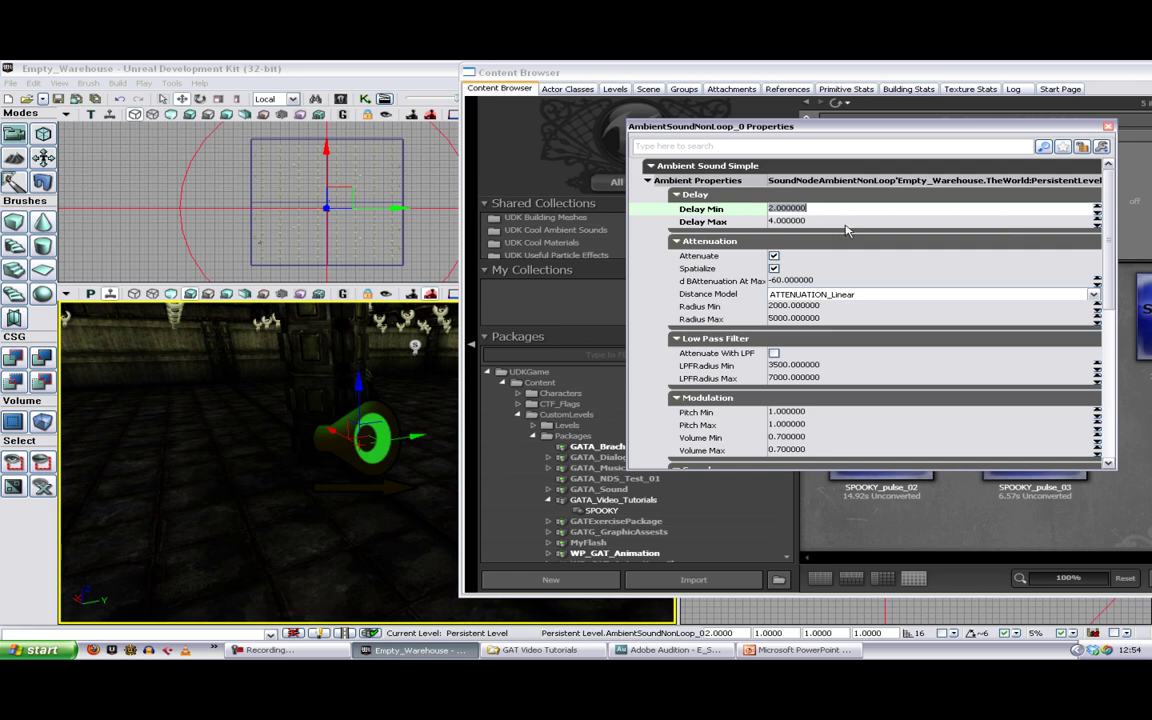
# - Assign SPOOKY_metal_05 as the wave of sound slot [1]
pyautogui.moveTo(1110, 192); pyautogui.dragTo(1116, 305)
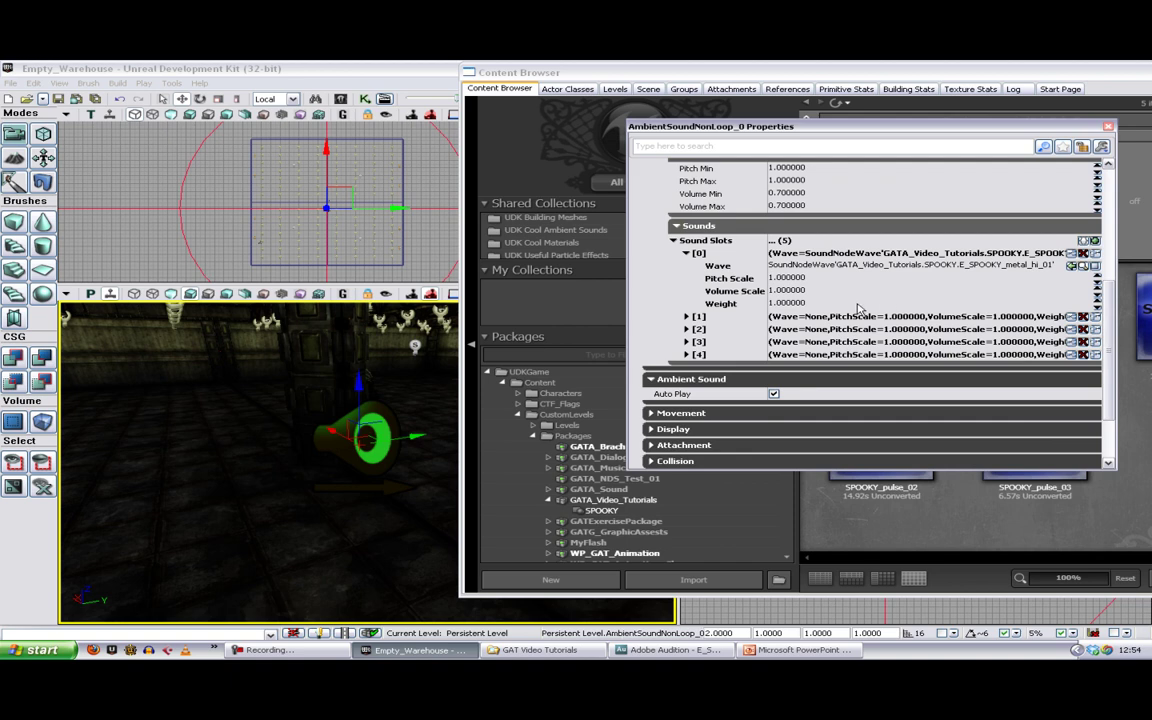
pyautogui.click(806, 304)
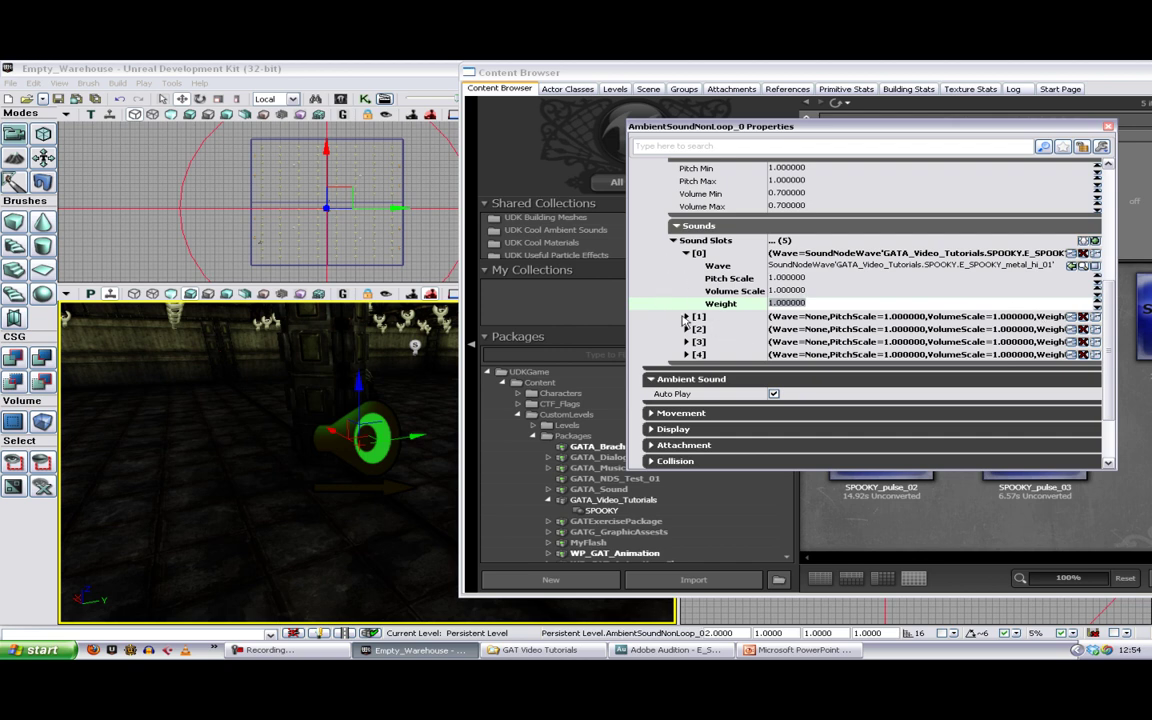
pyautogui.click(686, 316)
pyautogui.moveTo(884, 131); pyautogui.dragTo(517, 120)
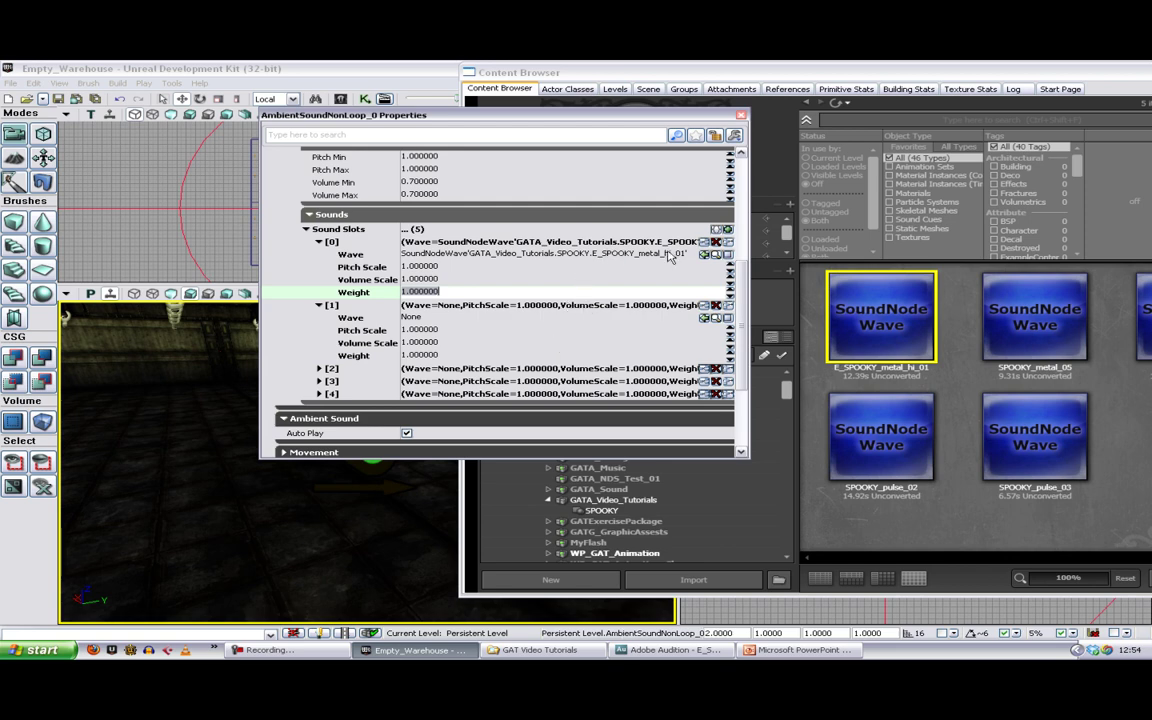
pyautogui.click(1030, 347)
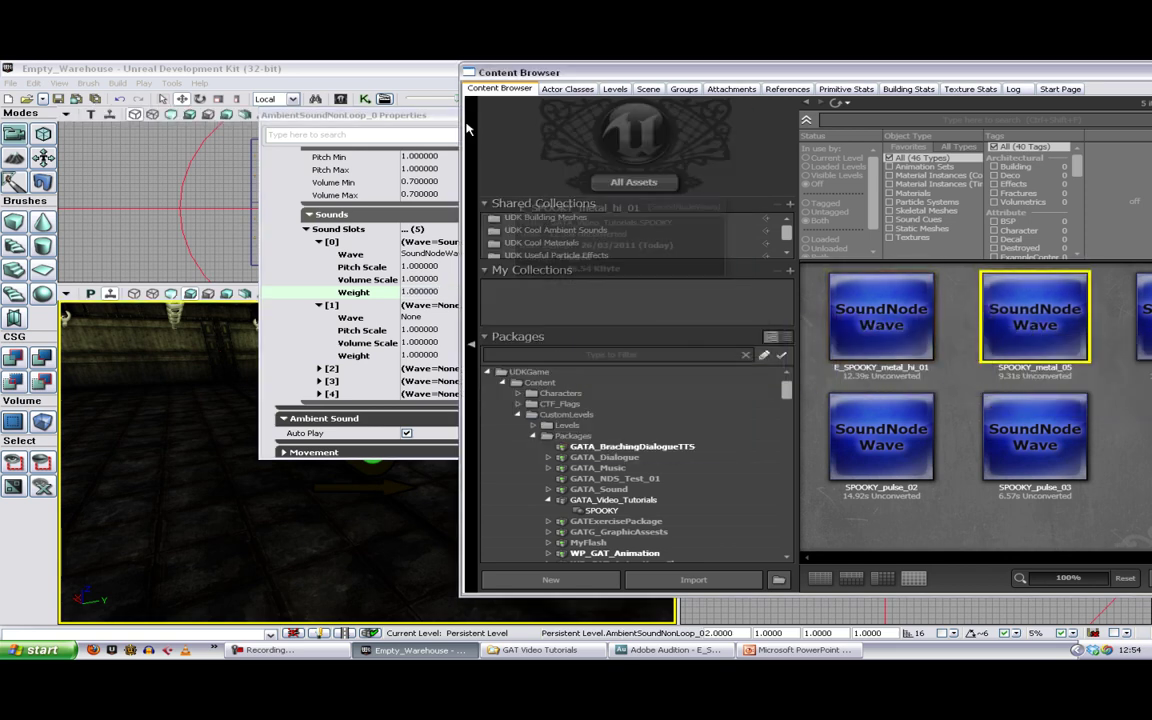
pyautogui.moveTo(442, 112); pyautogui.dragTo(272, 119)
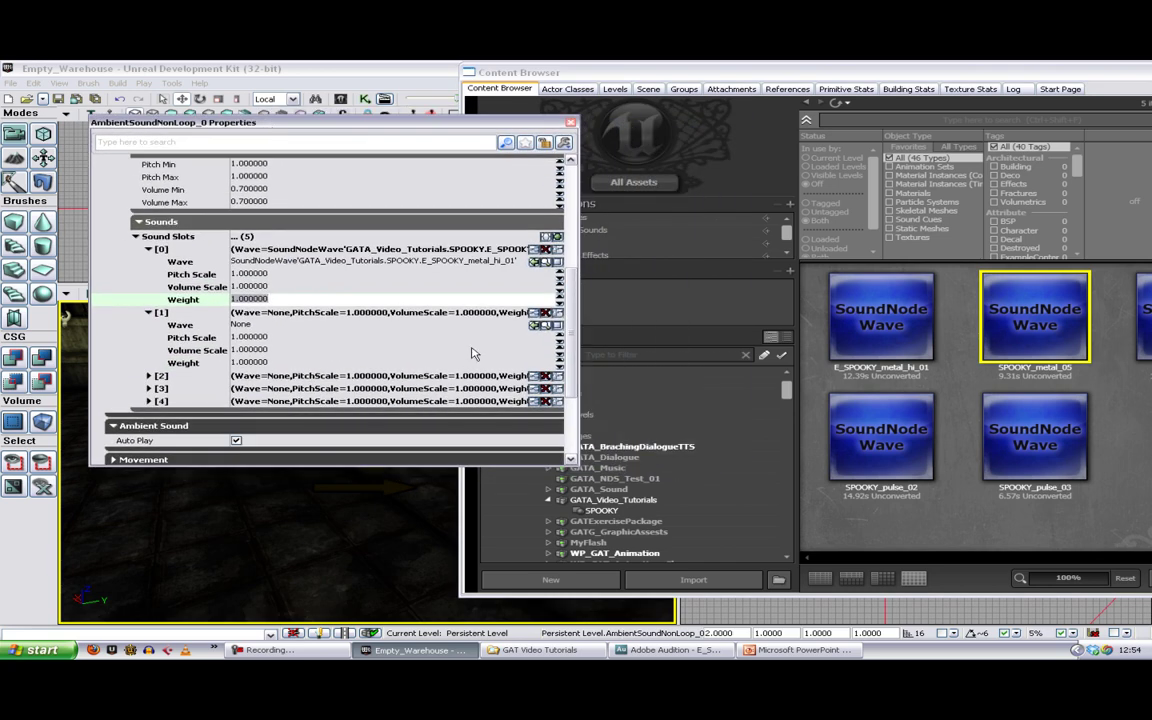
pyautogui.click(535, 325)
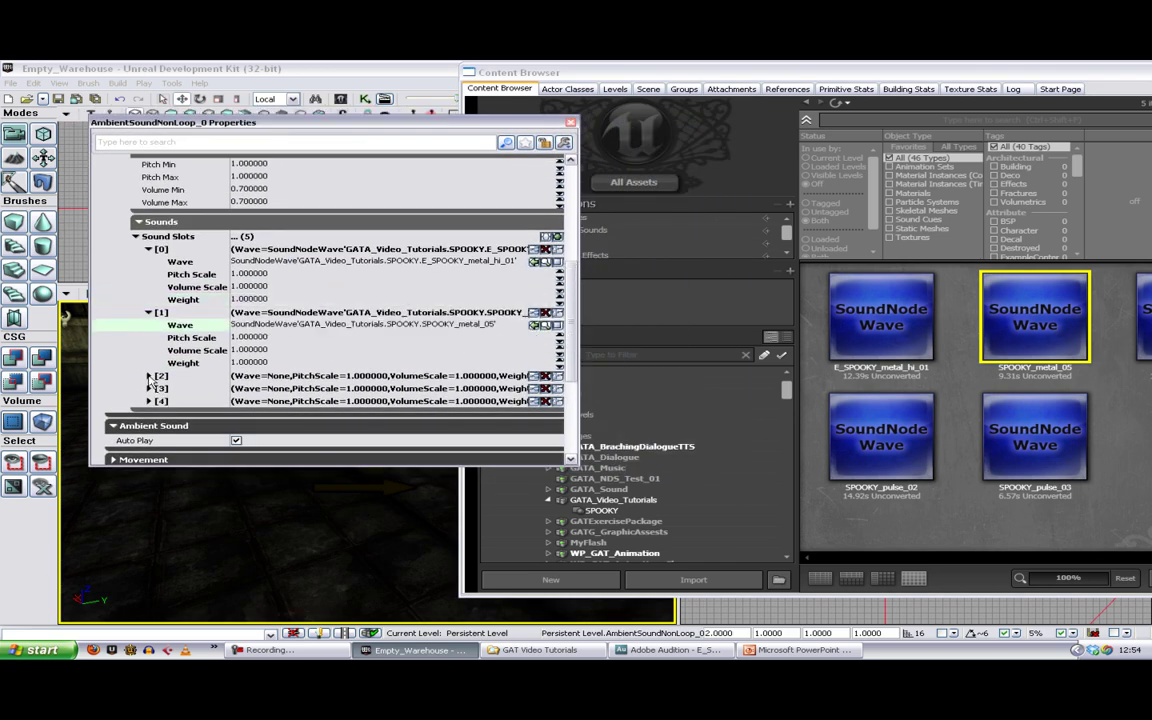
# - Assign SPOOKY_metal_06 as the wave of sound slot [2]
pyautogui.click(1140, 309)
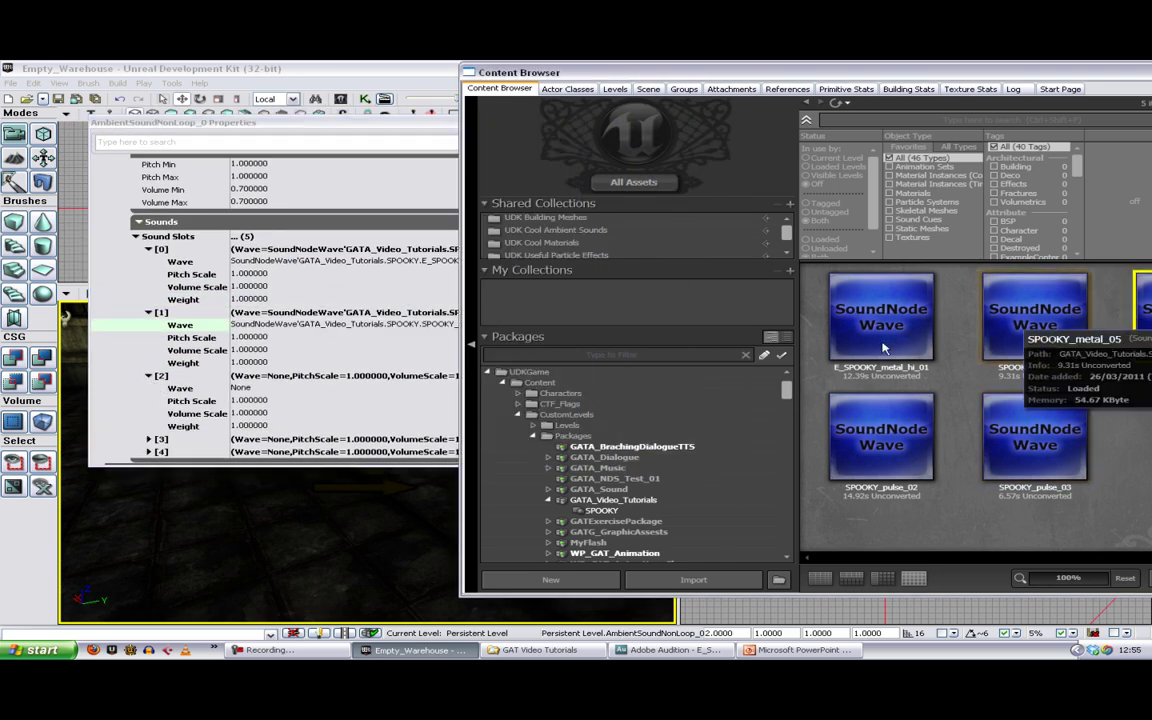
pyautogui.click(390, 121)
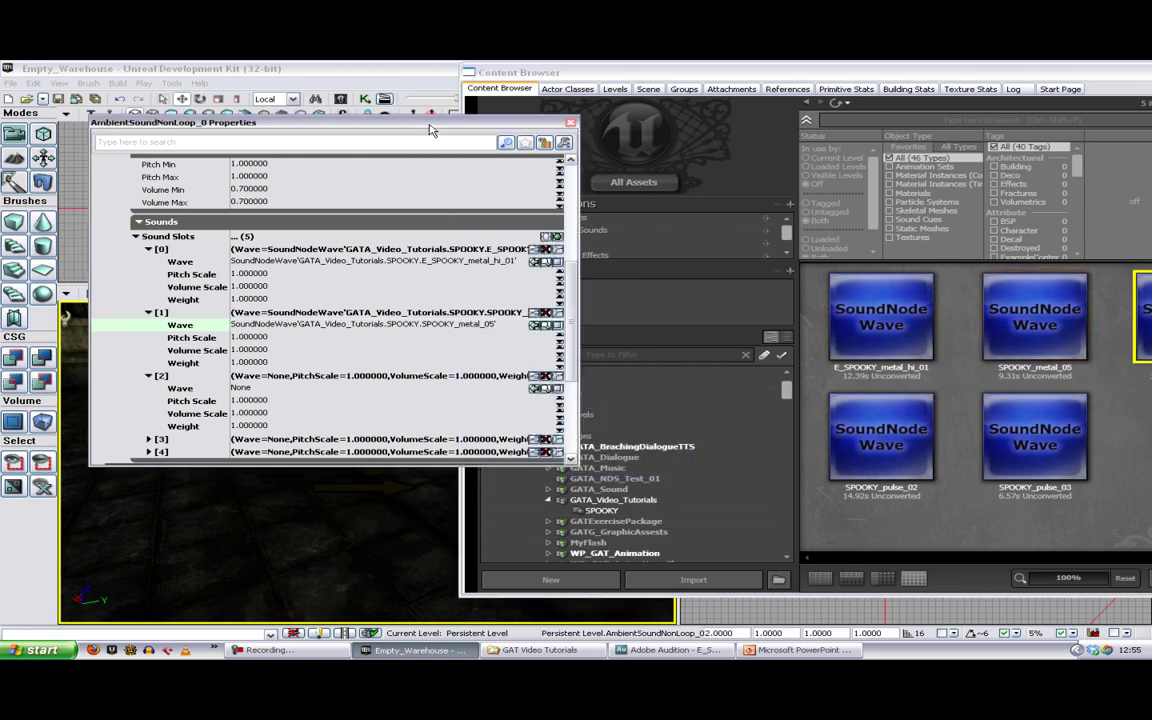
pyautogui.click(534, 389)
# - Assign SPOOKY_pulse_02 as the wave of sound slot [3]
pyautogui.scroll(-4, 576, 405)
pyautogui.click(148, 274)
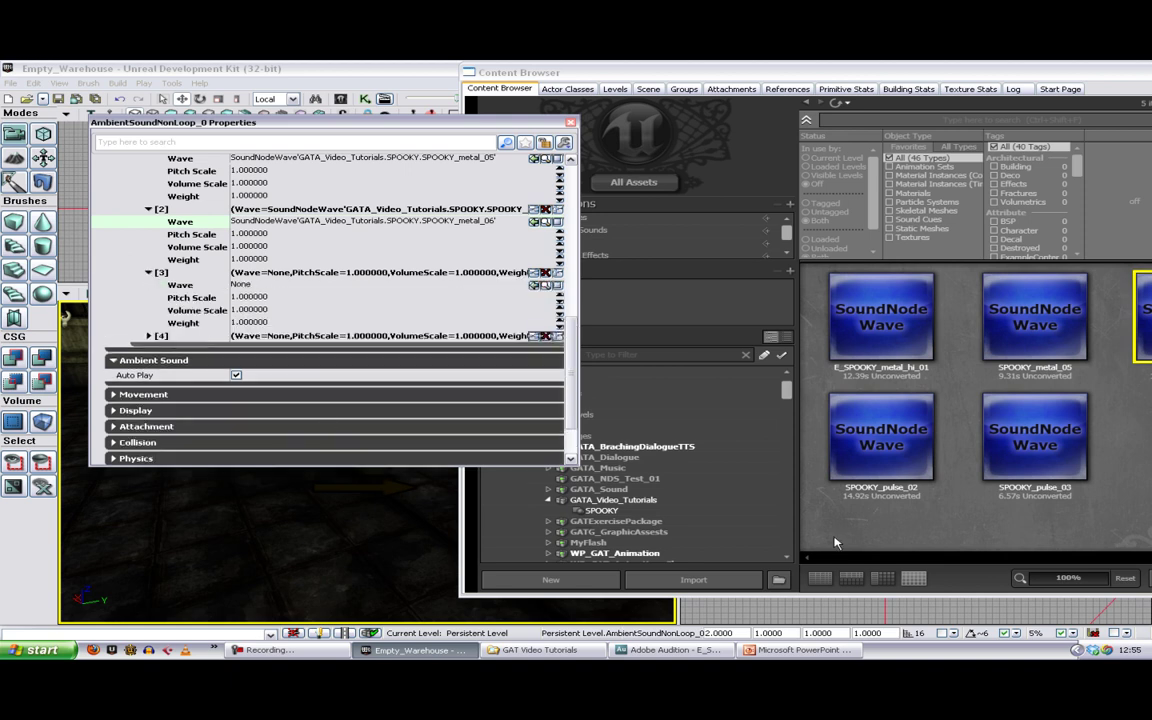
pyautogui.click(886, 436)
pyautogui.click(886, 437)
pyautogui.click(390, 118)
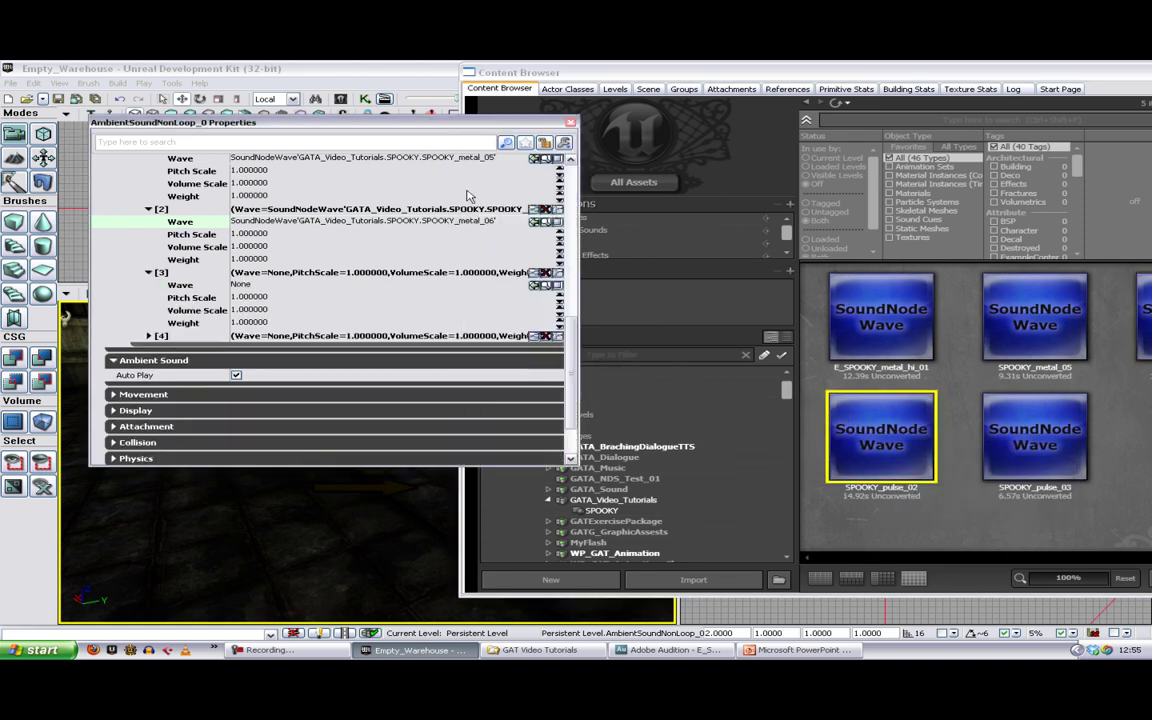
pyautogui.click(534, 287)
# - Assign SPOOKY_pulse_03 as the wave of sound slot [4]
pyautogui.click(1003, 450)
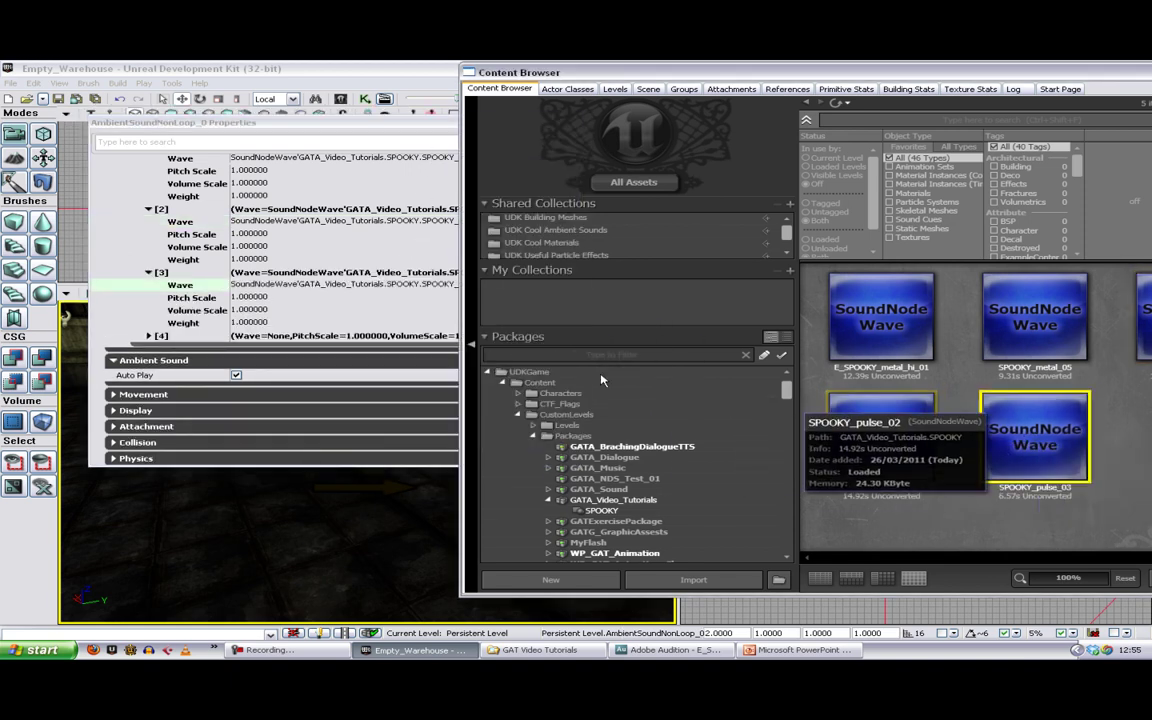
pyautogui.click(150, 337)
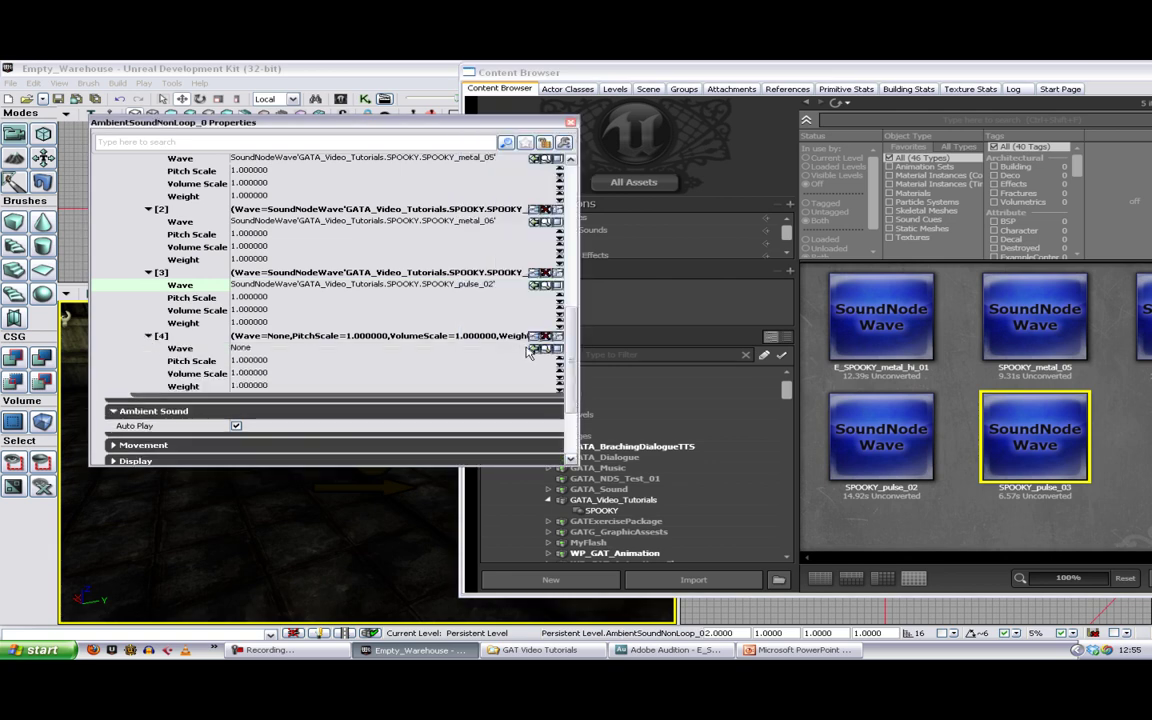
pyautogui.click(535, 350)
# - Set the ambient sound's modulation Pitch Min to 0.6
pyautogui.scroll(2, 577, 316)
pyautogui.scroll(5, 577, 316)
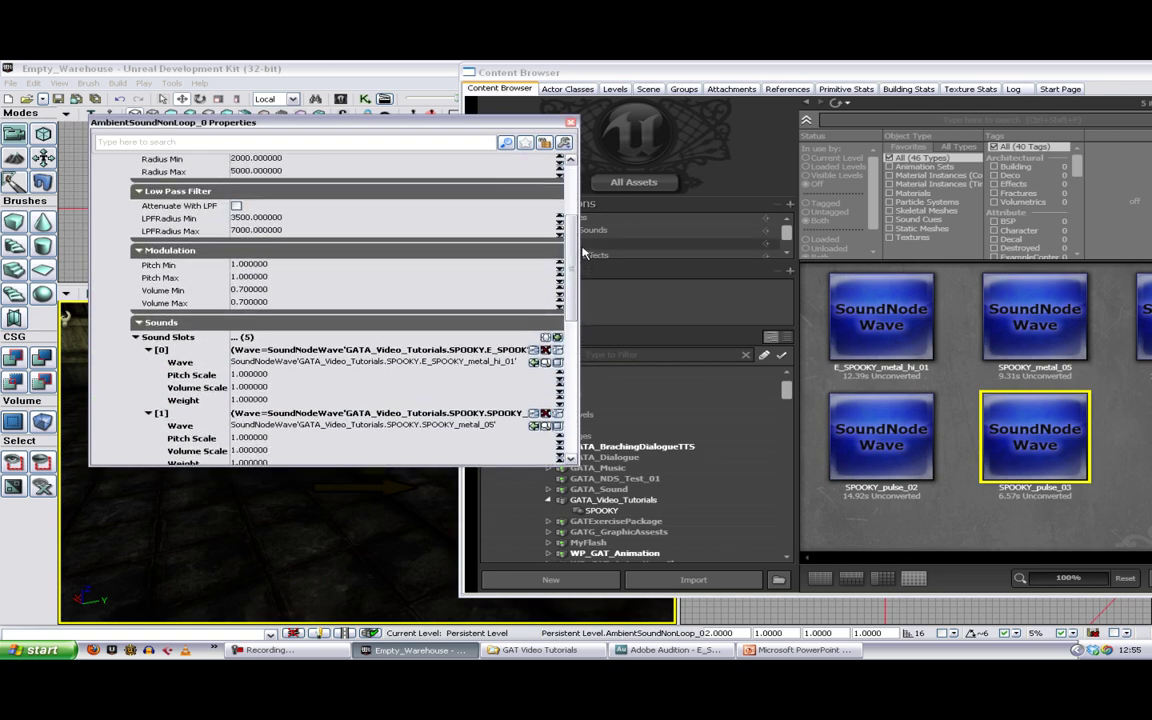
pyautogui.click(310, 266)
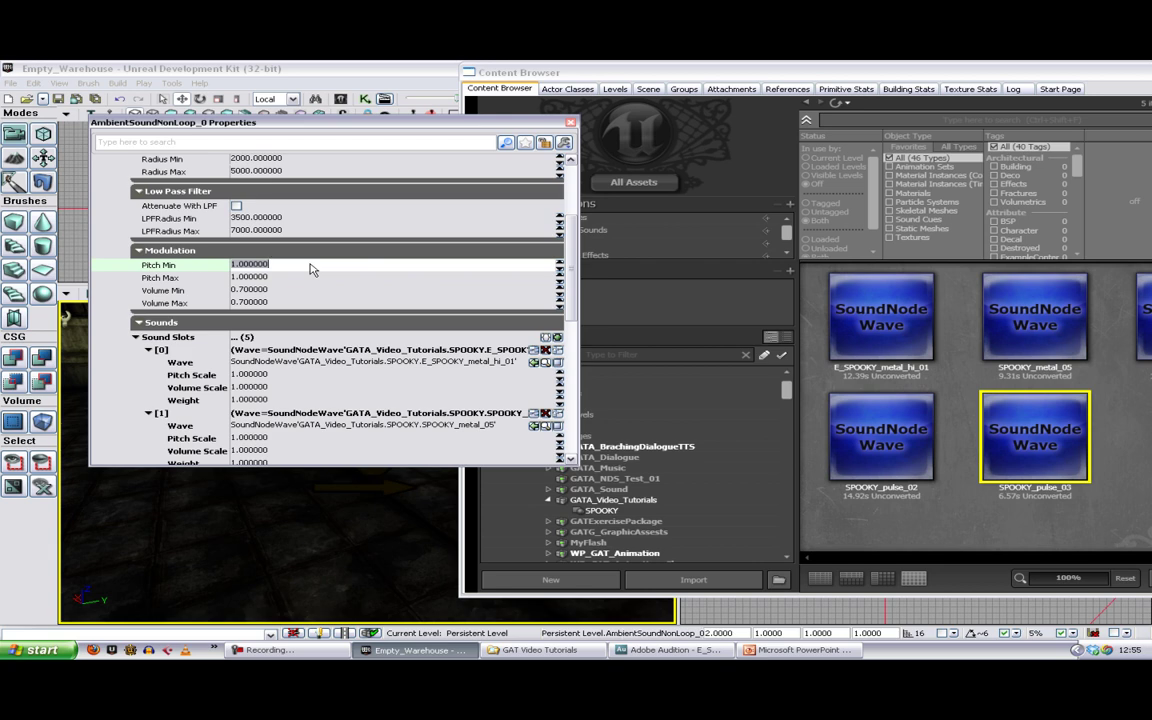
pyautogui.write('.6')
pyautogui.click(248, 277)
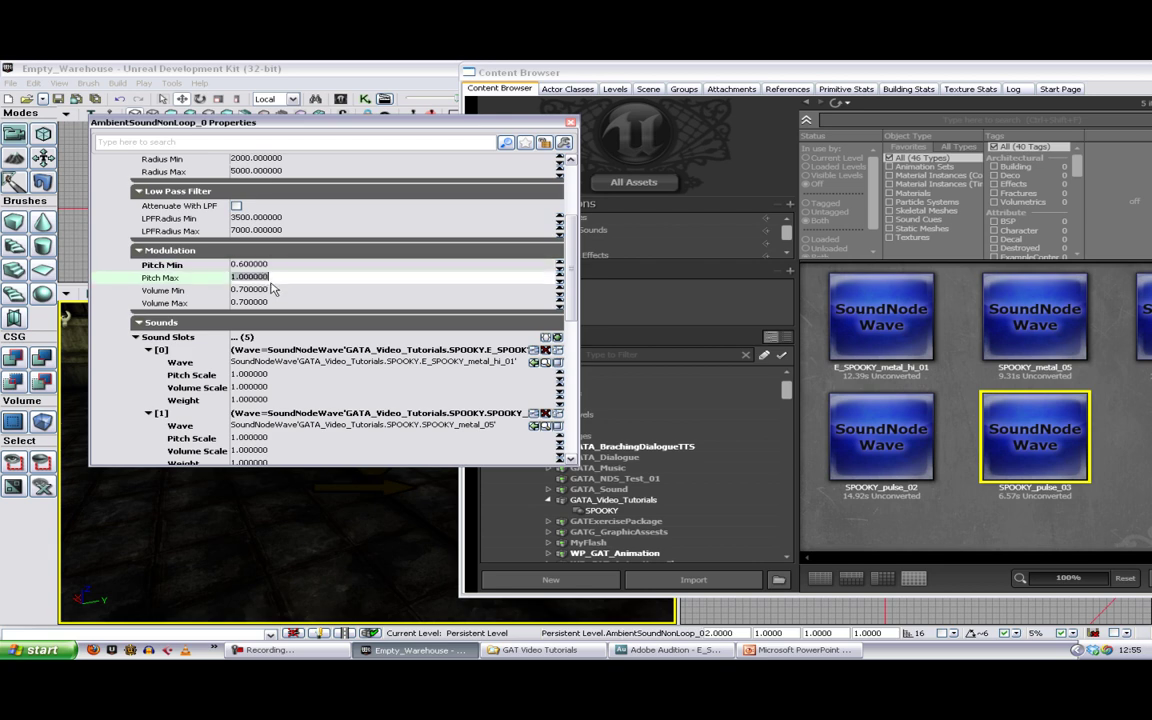
# - Set the modulation Volume Min to 0.3 and Volume Max to 0.9
pyautogui.click(272, 290)
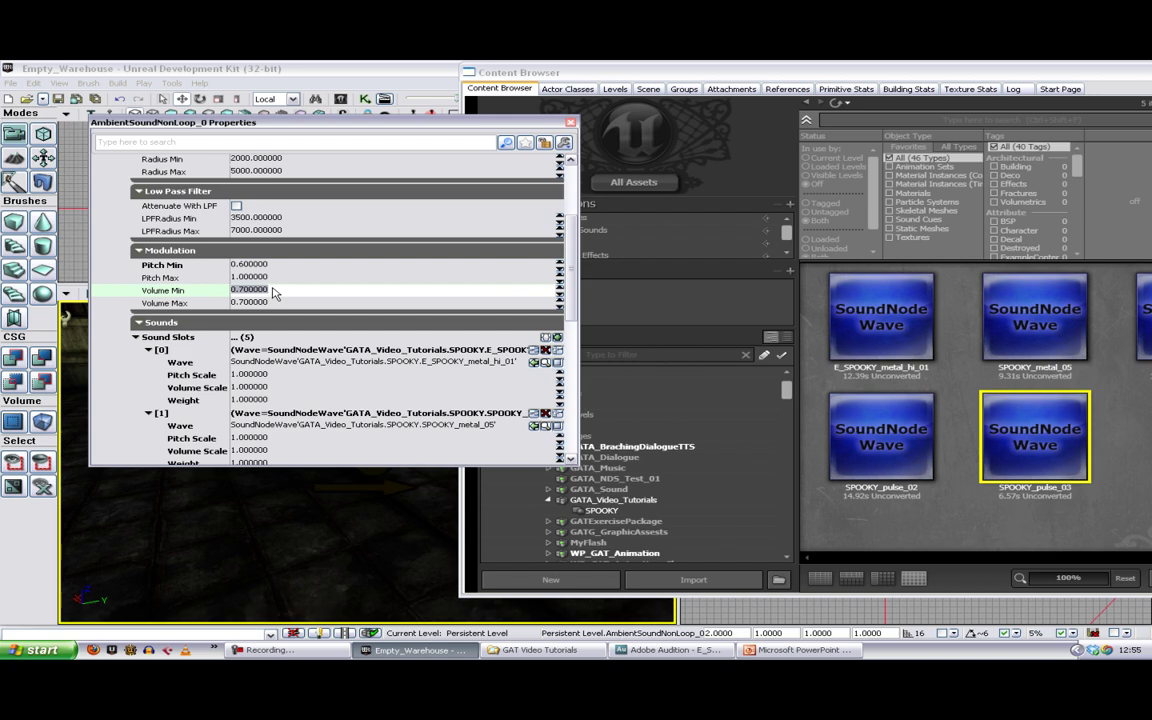
pyautogui.write('.3')
pyautogui.click(276, 303)
pyautogui.write('.')
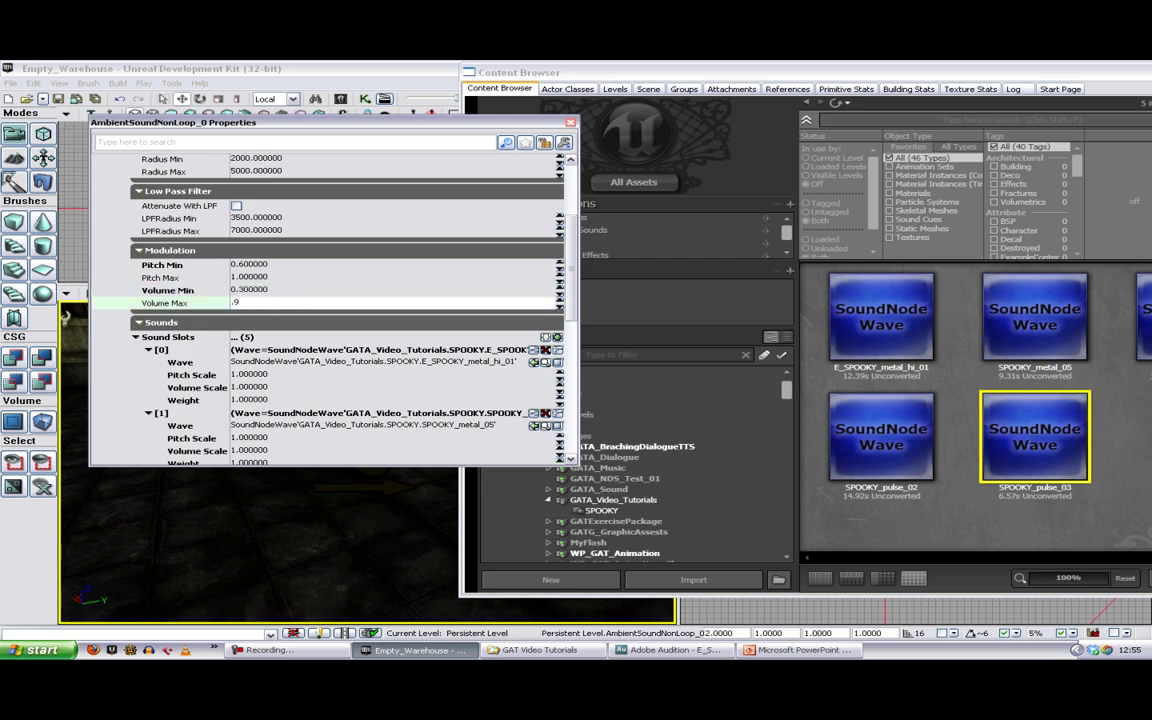
# - Apply the modulation Volume Max of 0.9 and close the ambient sound's properties
pyautogui.press('Return')
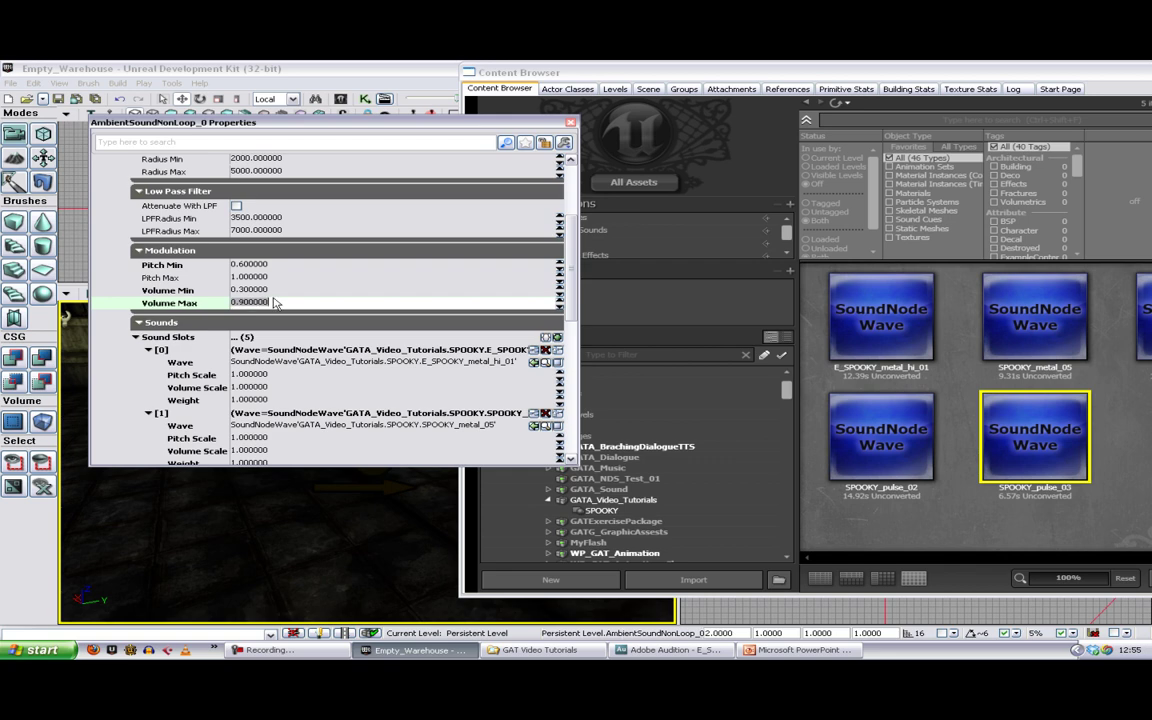
pyautogui.click(571, 124)
# - Play the level in the editor and walk around the warehouse to listen to the randomized ambient sounds, ending the session when done
pyautogui.moveTo(520, 72); pyautogui.dragTo(727, 128)
pyautogui.click(724, 99)
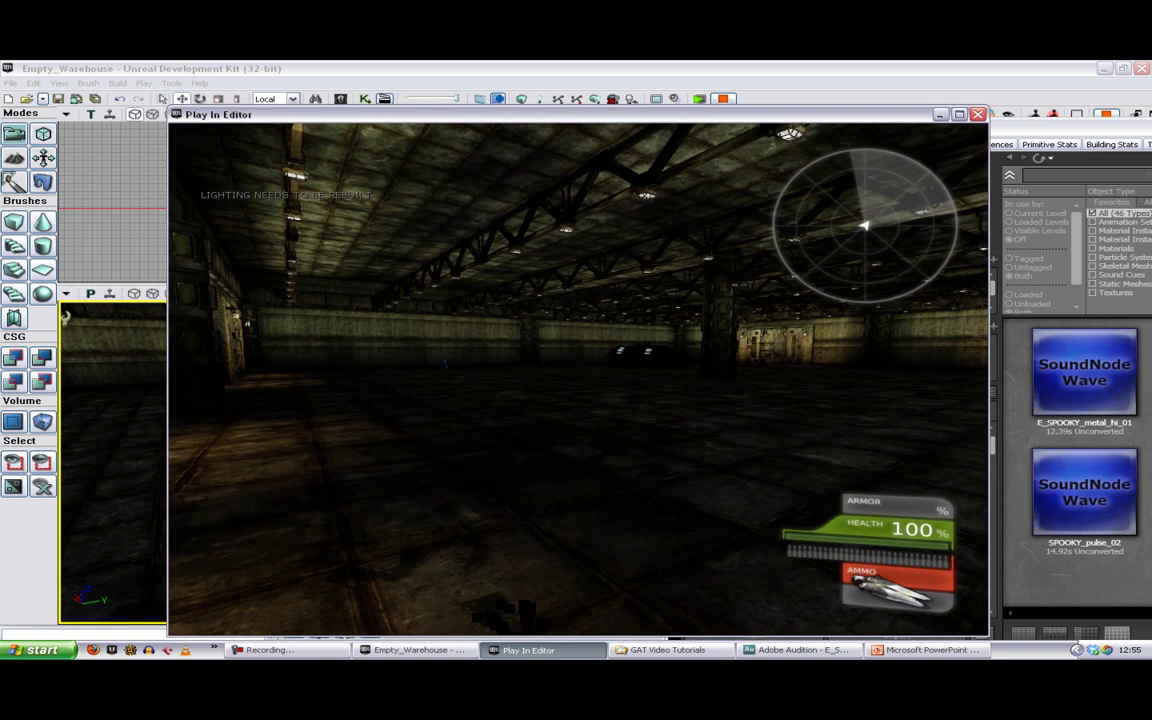
pyautogui.press('w')
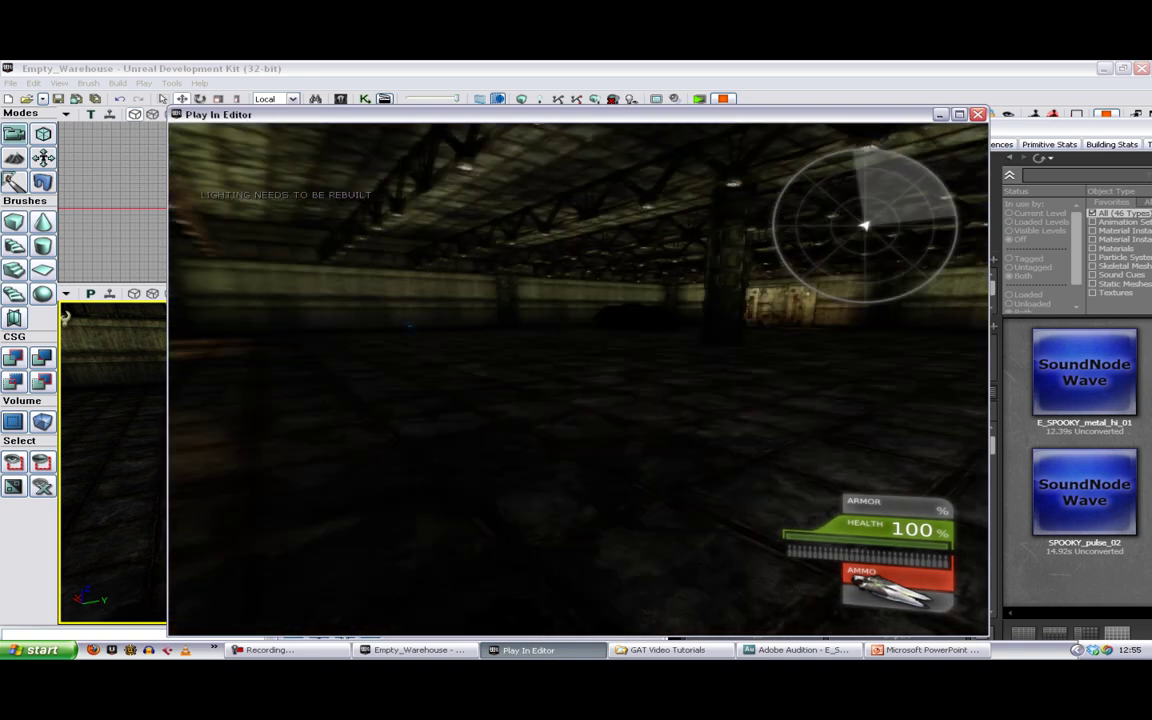
pyautogui.press('d')
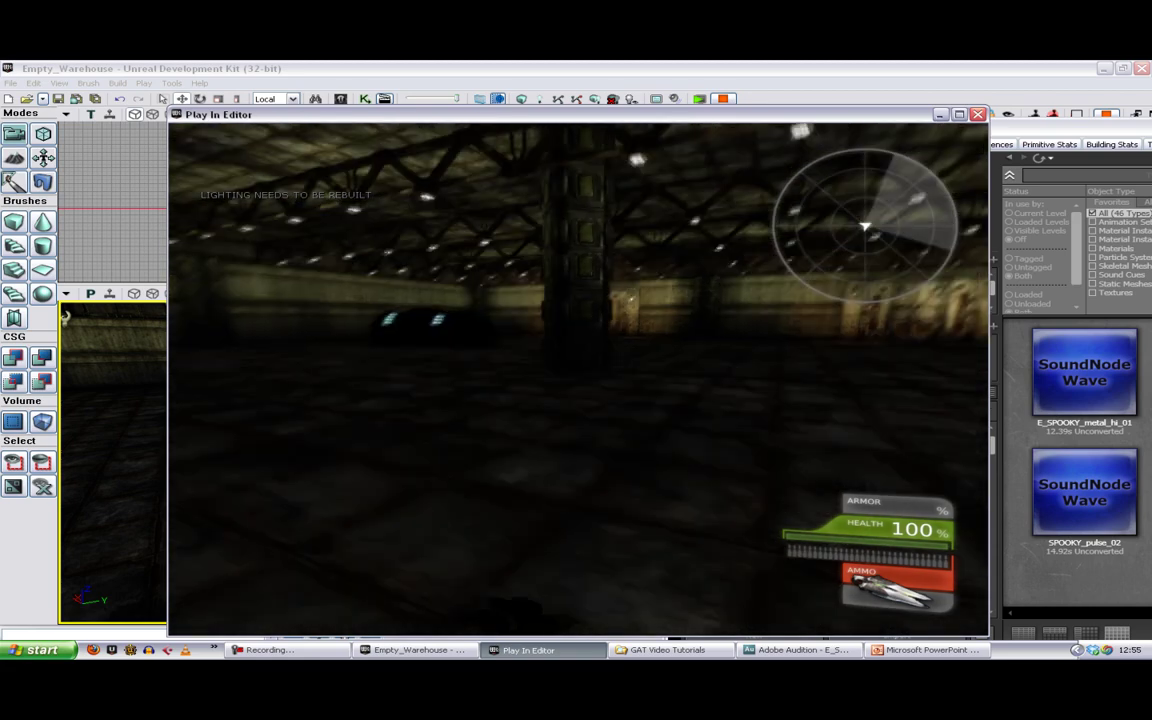
pyautogui.press('w')
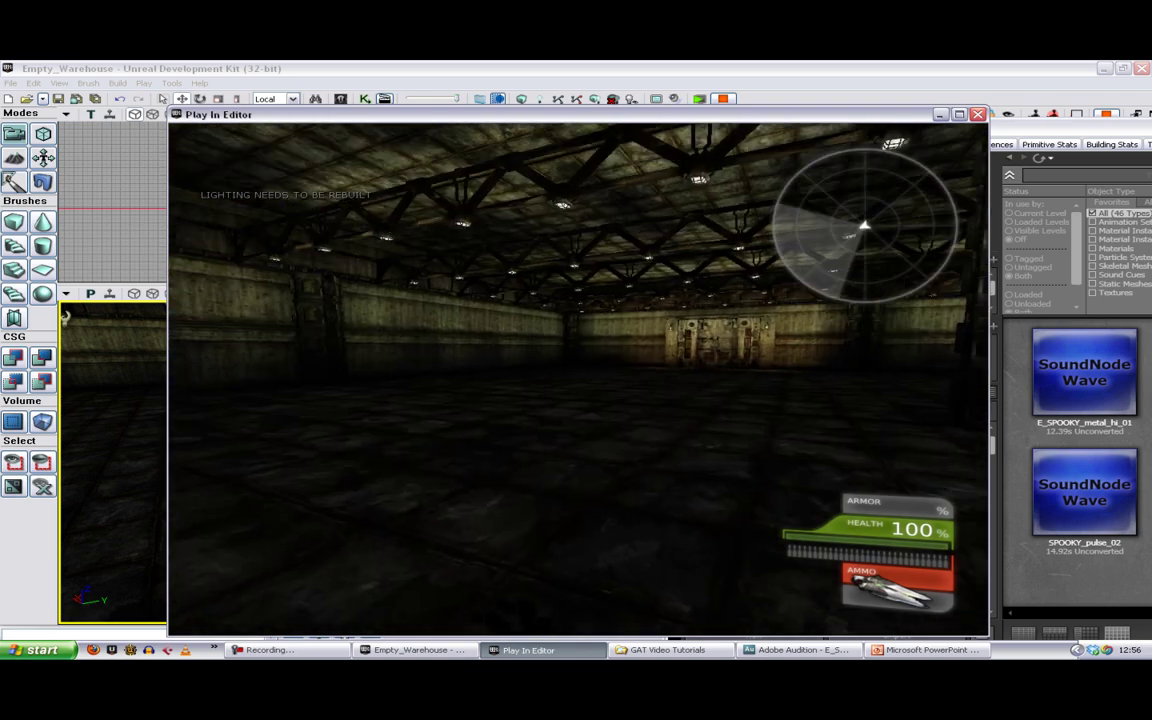
pyautogui.press('a')
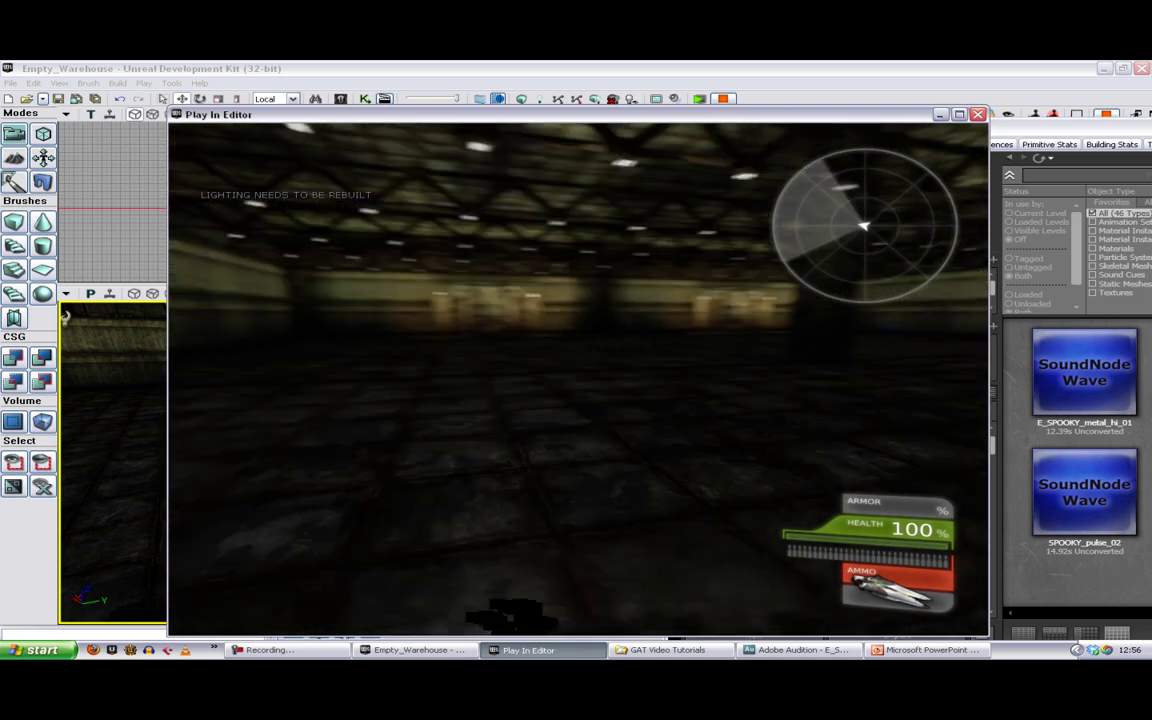
pyautogui.press('w')
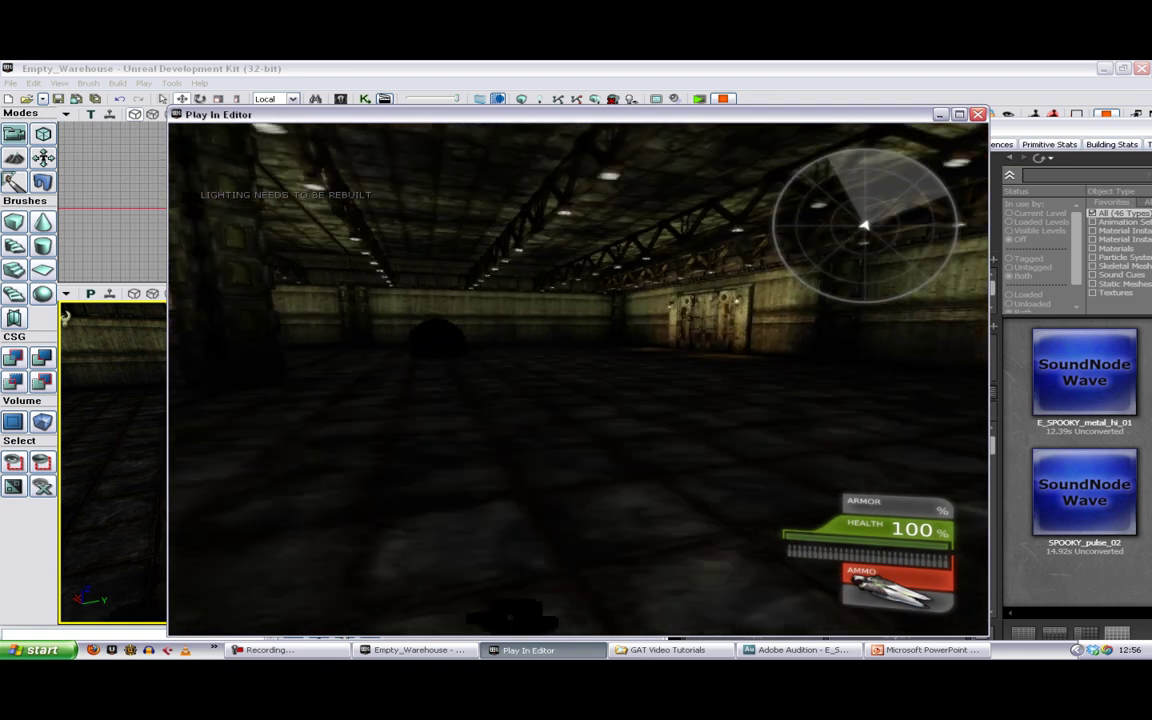
pyautogui.press('d')
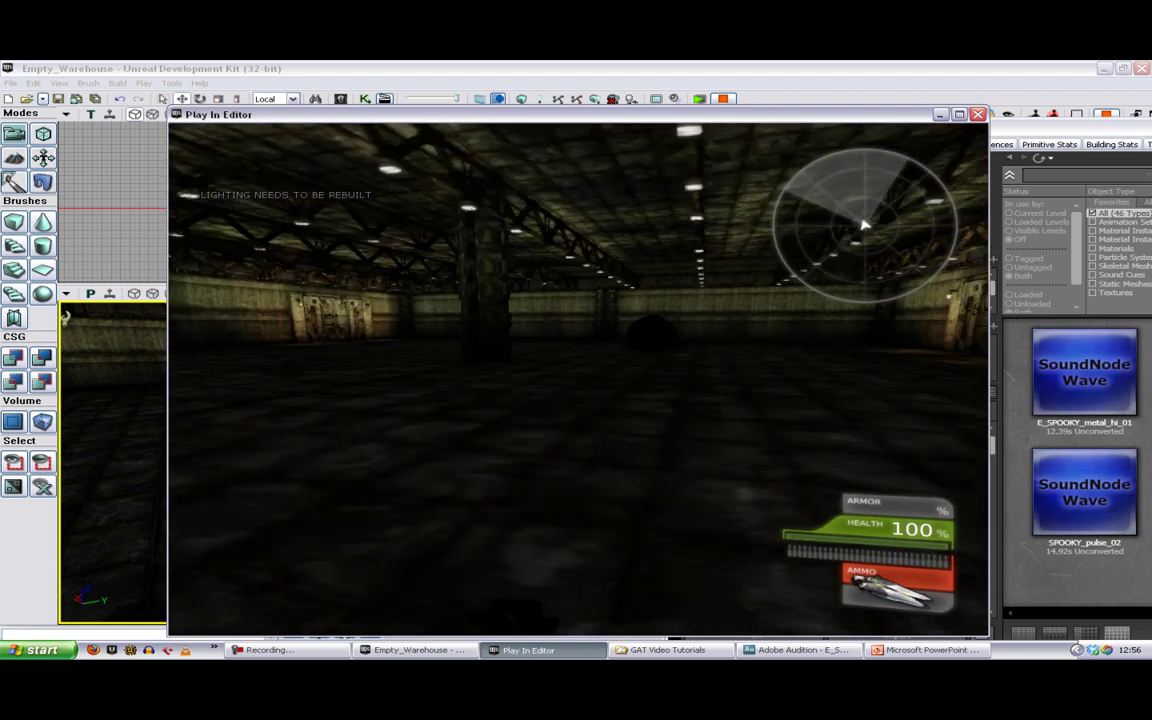
pyautogui.press('w')
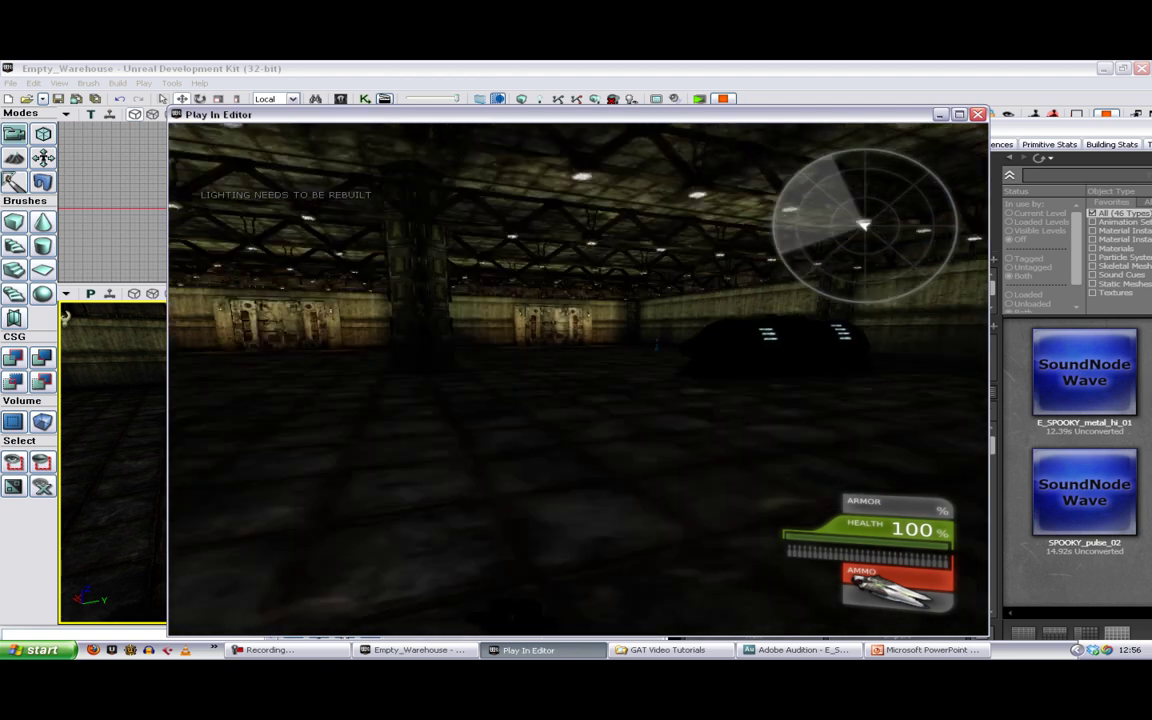
pyautogui.press('w')
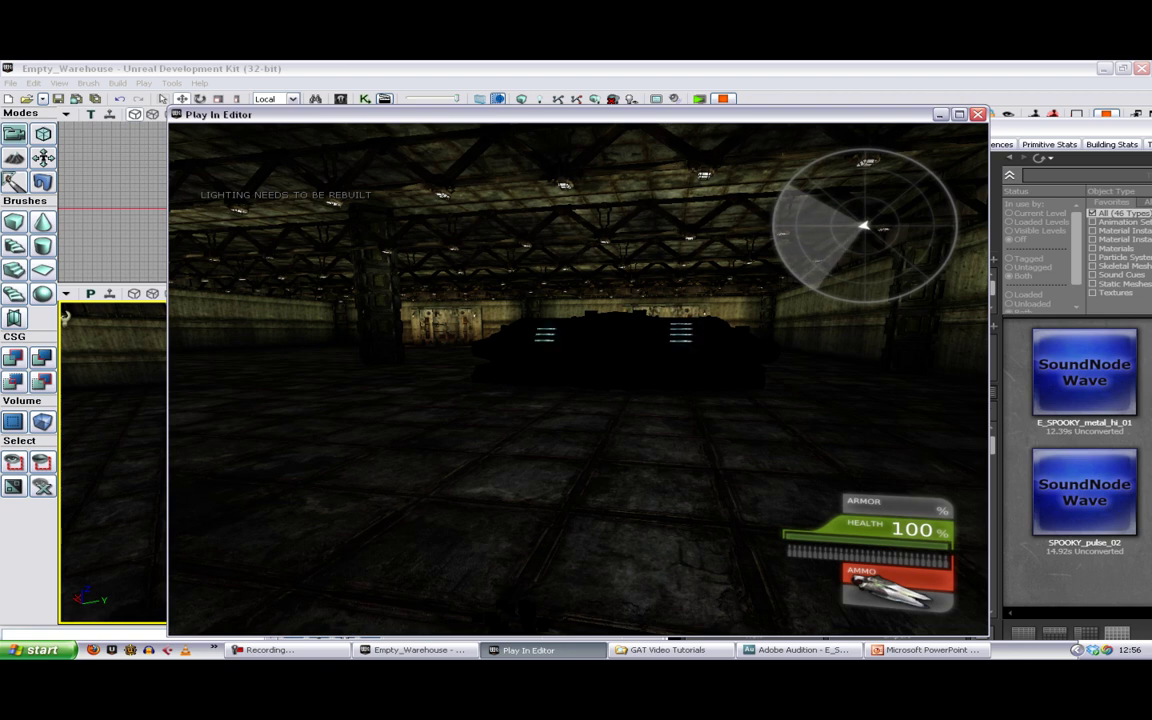
pyautogui.moveTo(576, 378)
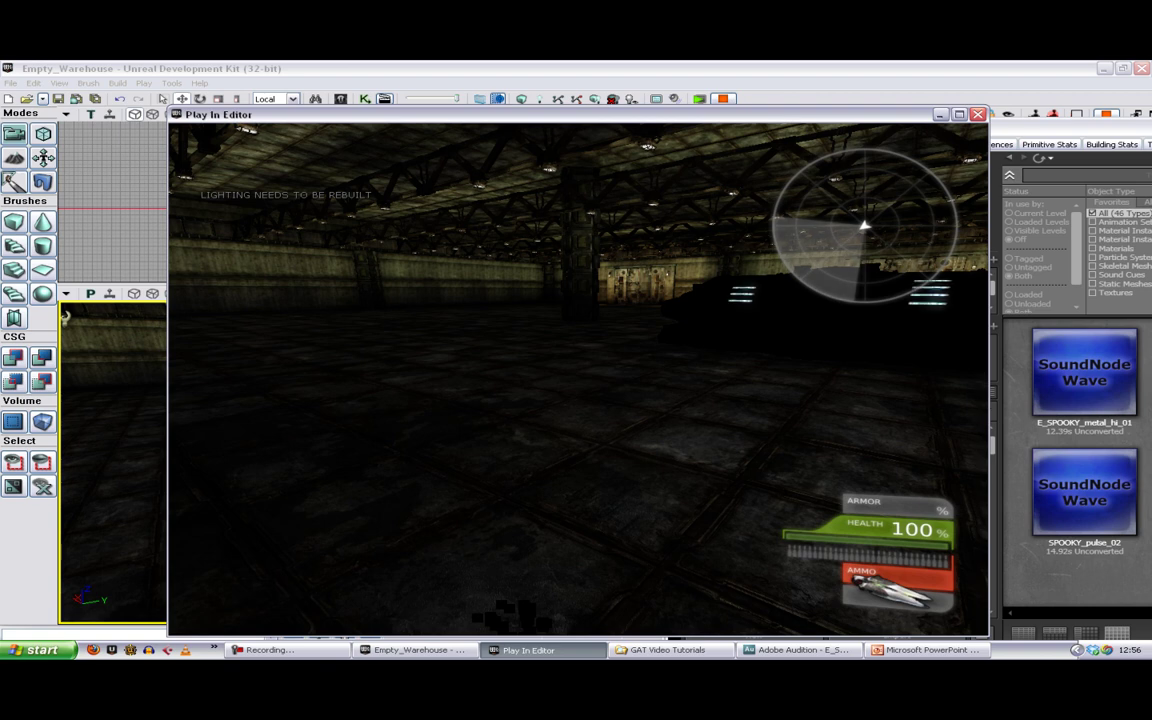
pyautogui.press('Escape')
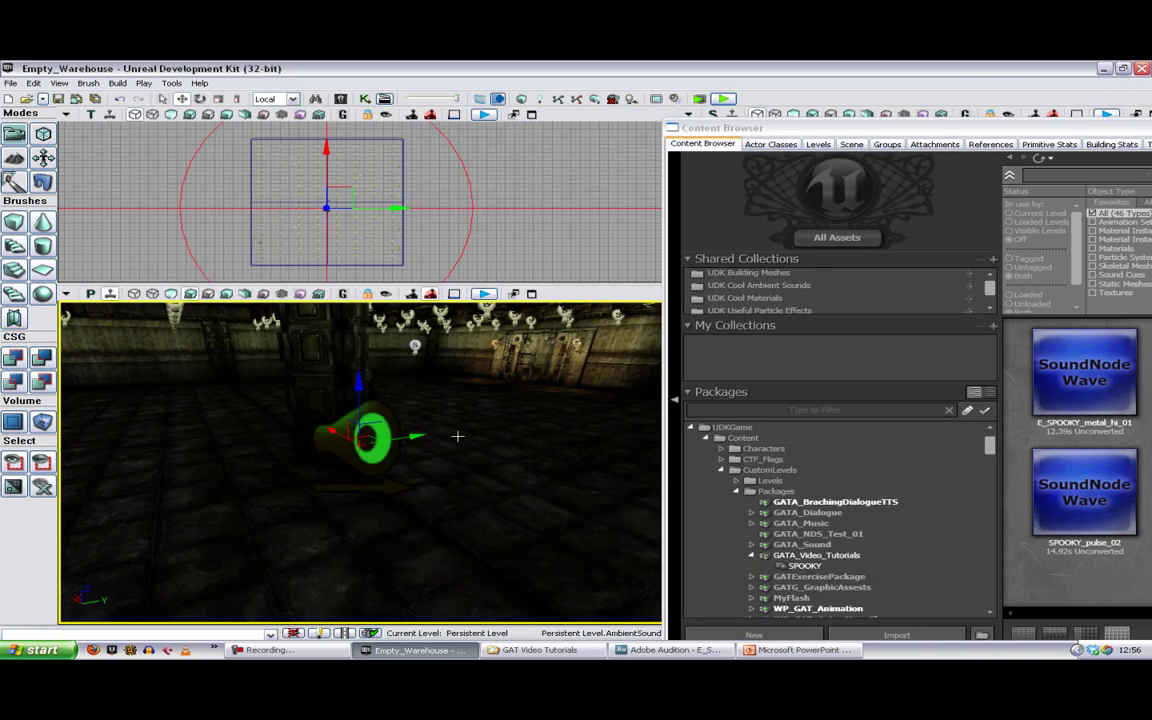
# - Duplicate the AmbientSoundNonLoop actor and place the copy away from the original along the negative Y axis
pyautogui.click(412, 441)
pyautogui.click(394, 441)
pyautogui.keyDown('alt'); pyautogui.moveTo(423, 434); pyautogui.dragTo(110, 470); pyautogui.keyUp('alt')
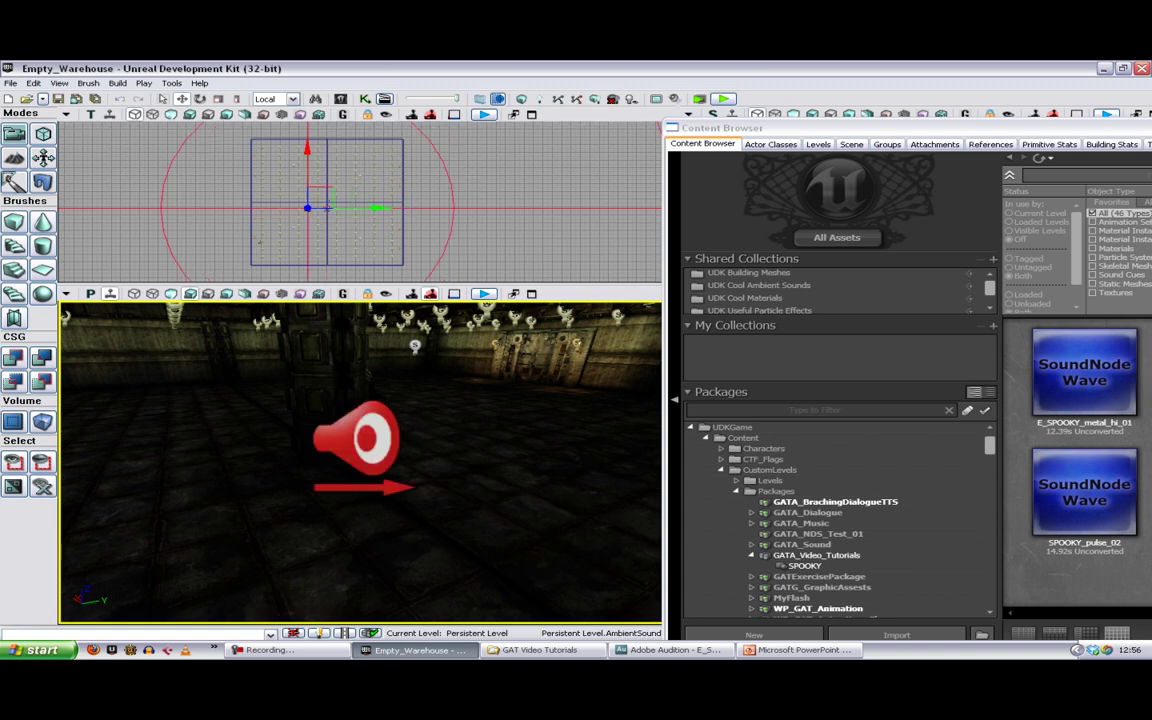
pyautogui.moveTo(542, 442); pyautogui.dragTo(500, 492, button='right')
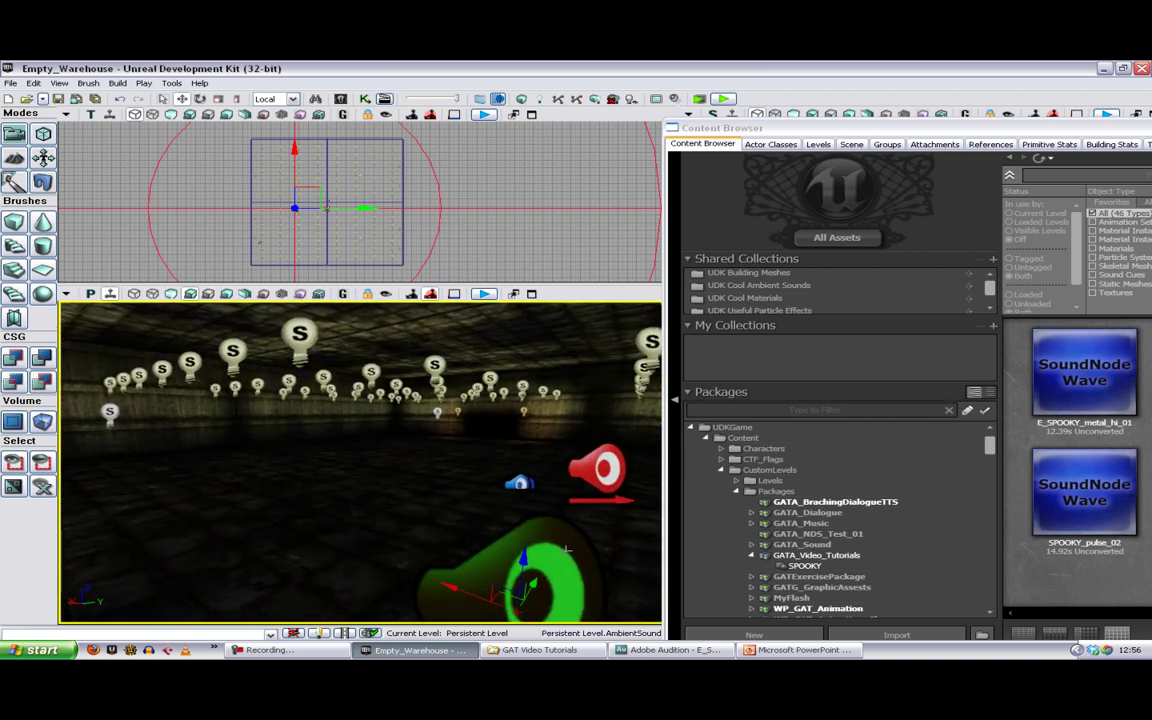